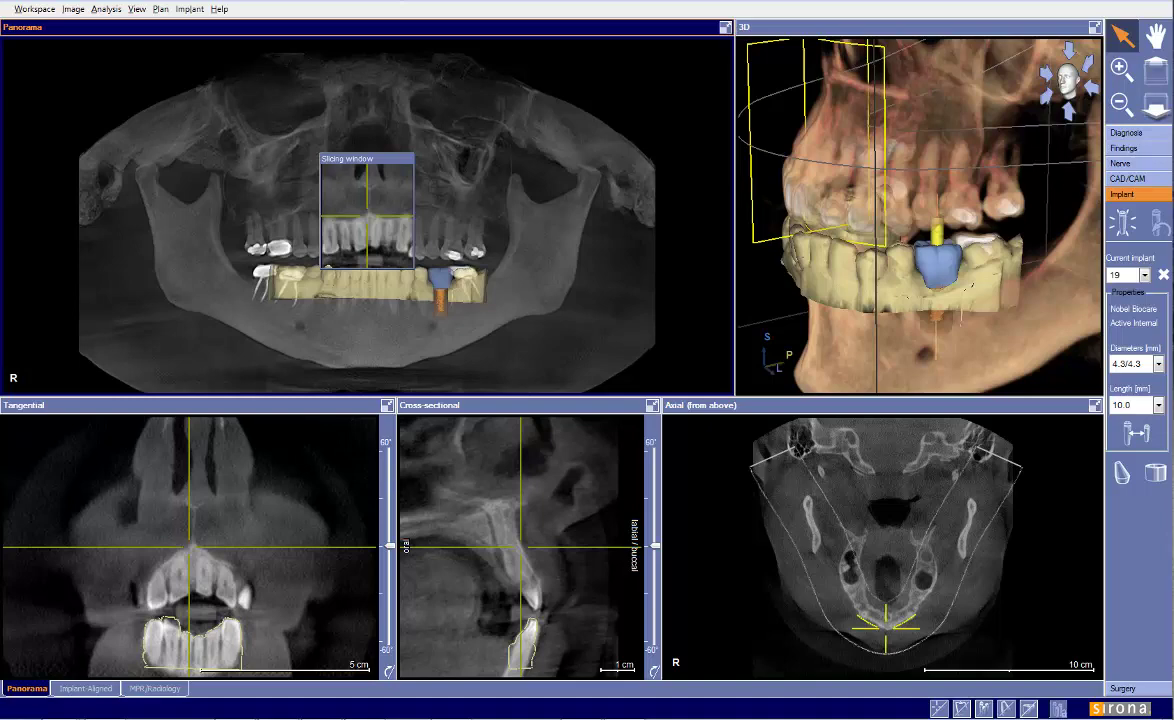
# Step: Create a duplicate of the current plan, keeping the default name 'tbc'
pyautogui.click(165, 10)
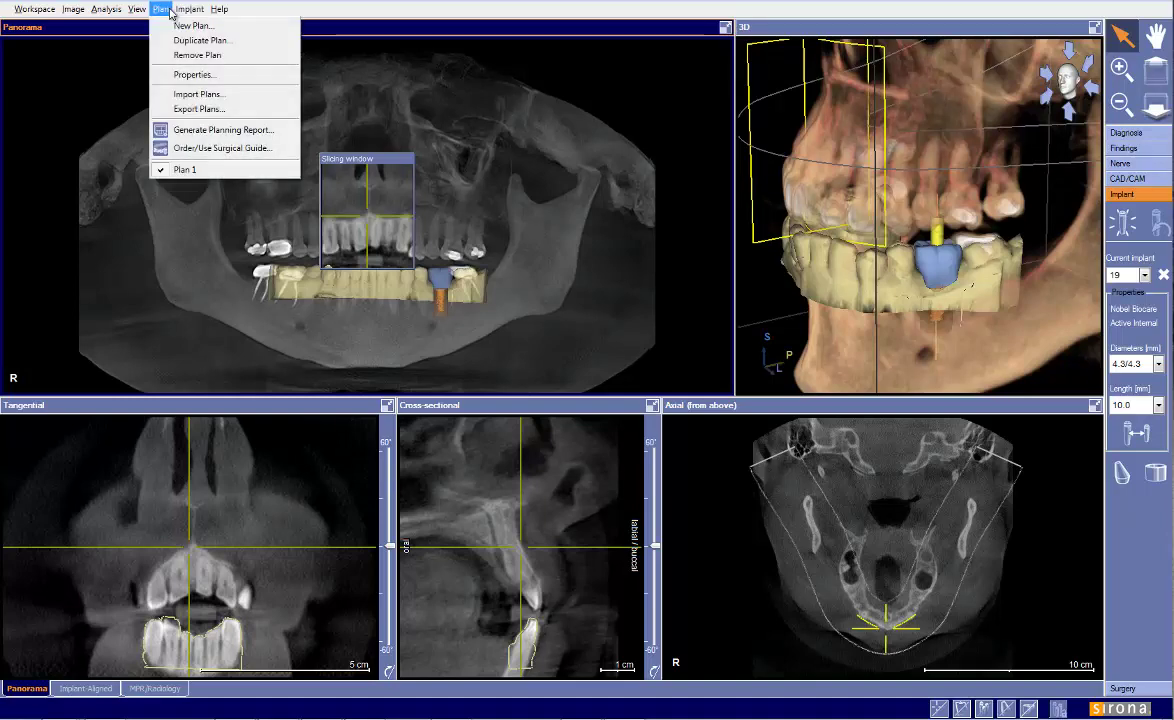
pyautogui.click(198, 40)
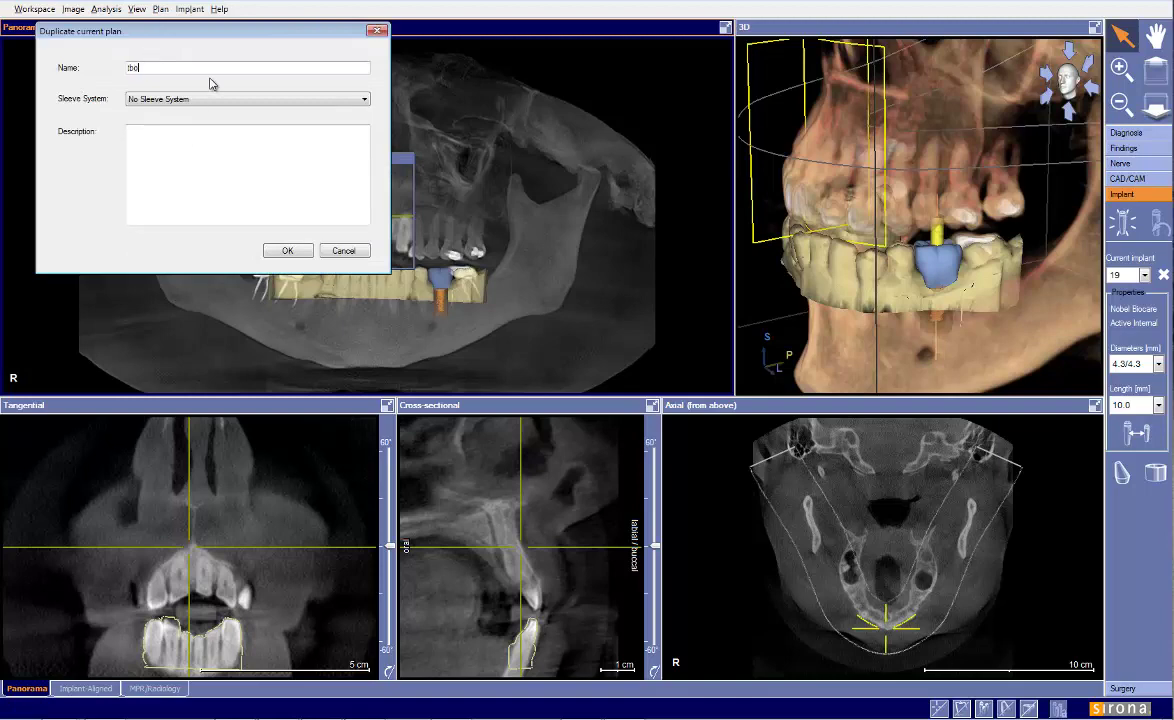
pyautogui.click(285, 251)
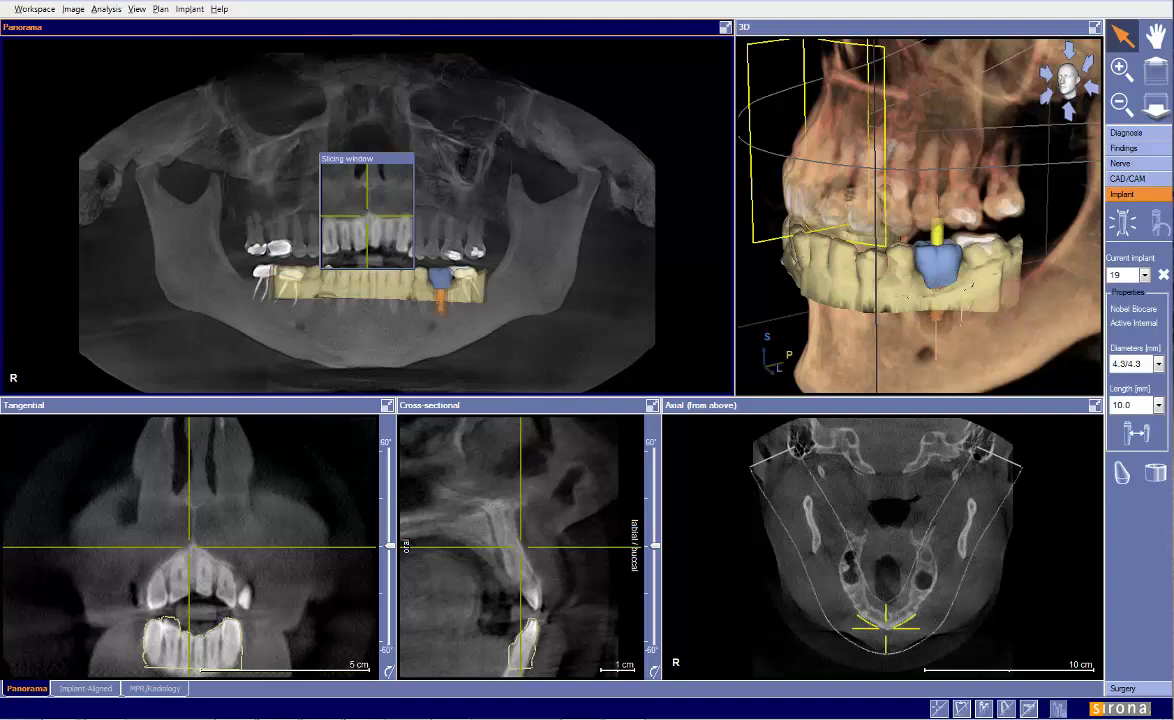
# Step: Turn the 3D jaw sideways, move the slicing window to the panorama's upper right, and show R19
pyautogui.moveTo(866, 294); pyautogui.dragTo(801, 270)
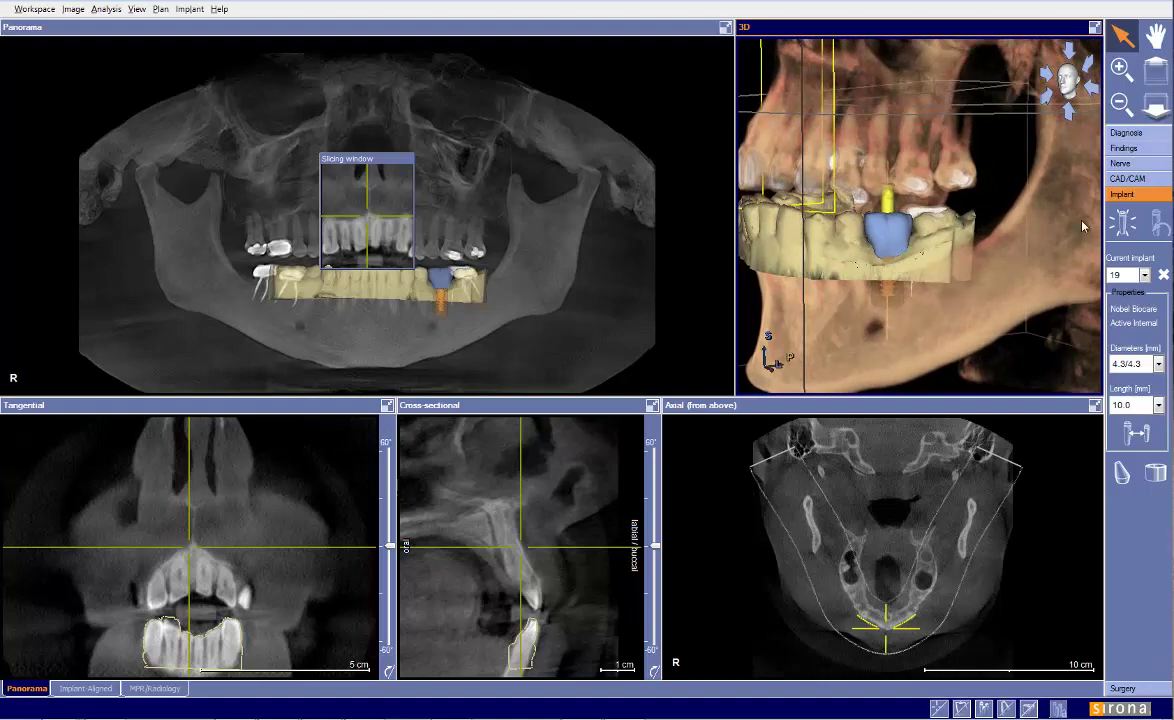
pyautogui.click(1127, 178)
pyautogui.click(1130, 286)
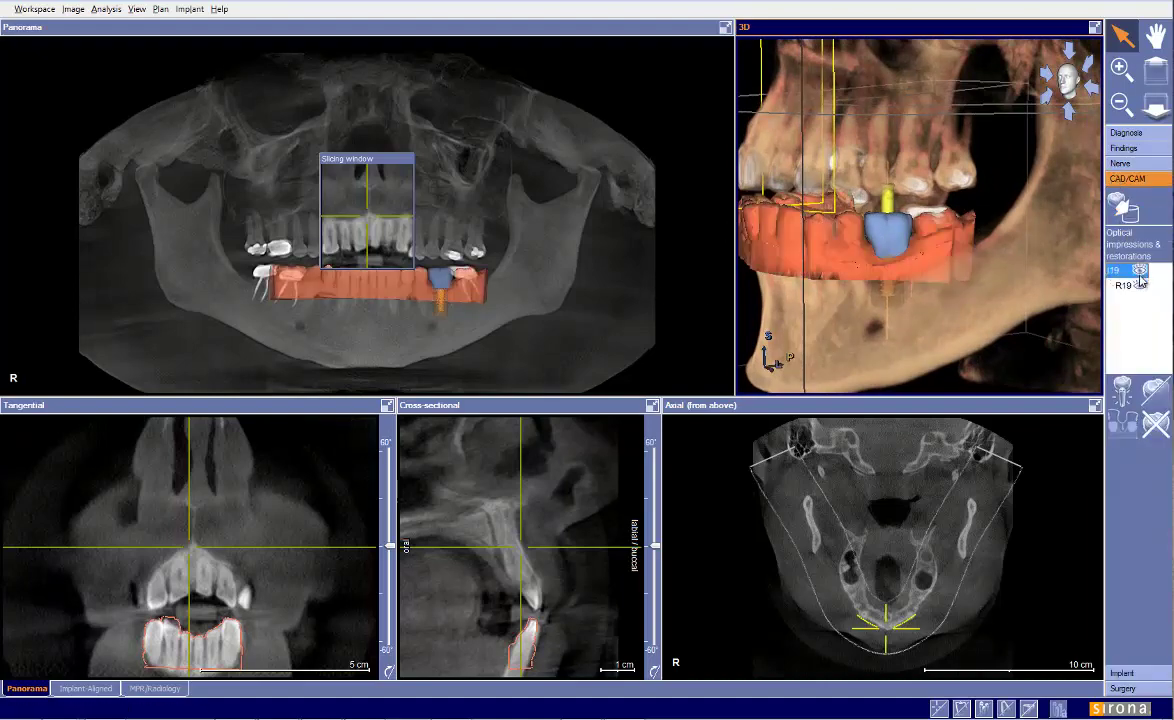
pyautogui.moveTo(325, 158); pyautogui.dragTo(489, 95)
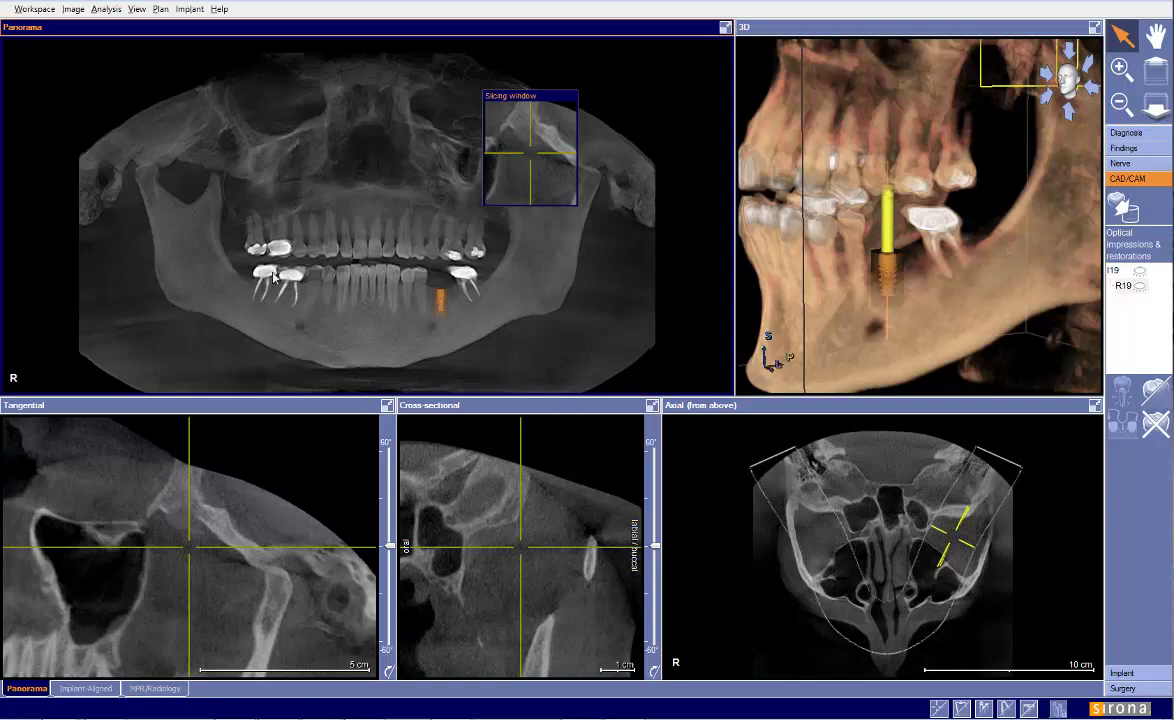
pyautogui.click(1139, 285)
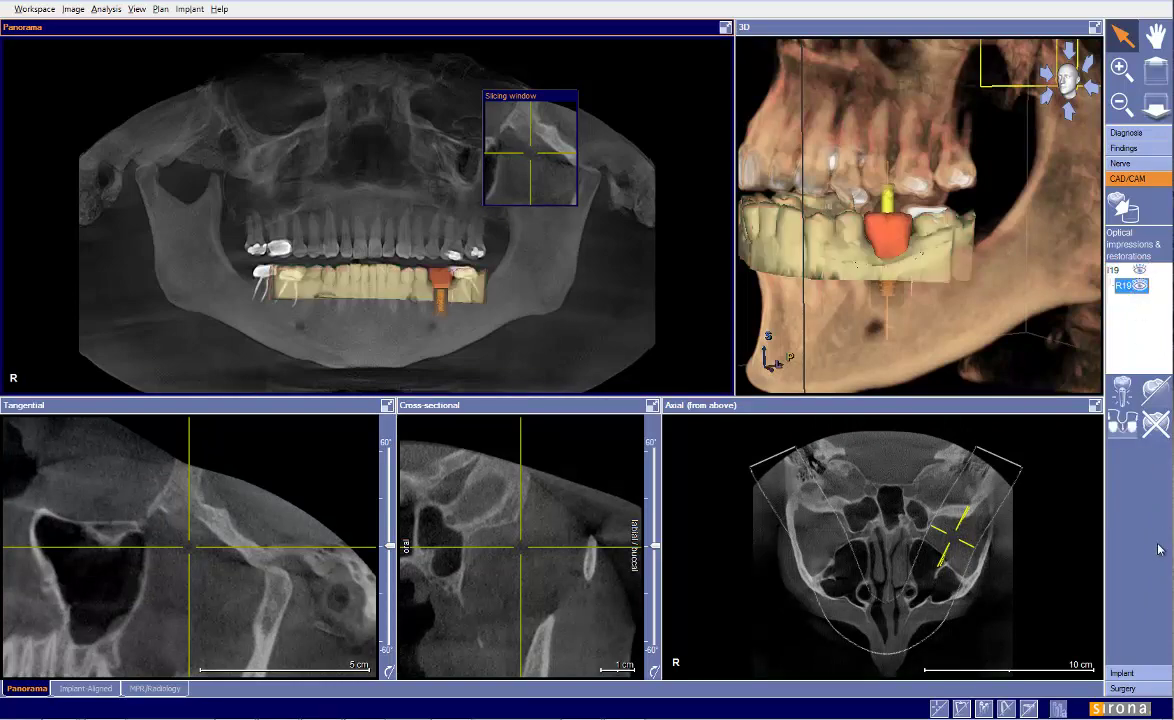
pyautogui.click(1123, 672)
# Step: Clip the 3D volume along the active slice, then undo it and scroll the axial view to the mandible
pyautogui.rightClick(922, 200)
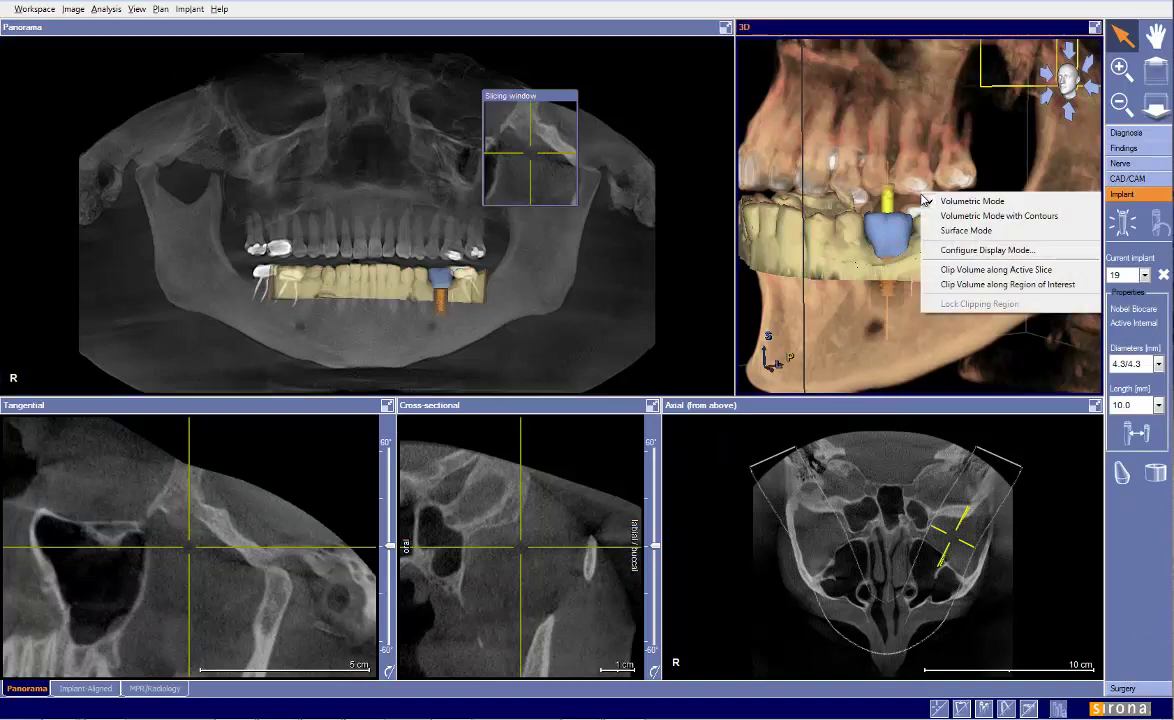
pyautogui.click(951, 271)
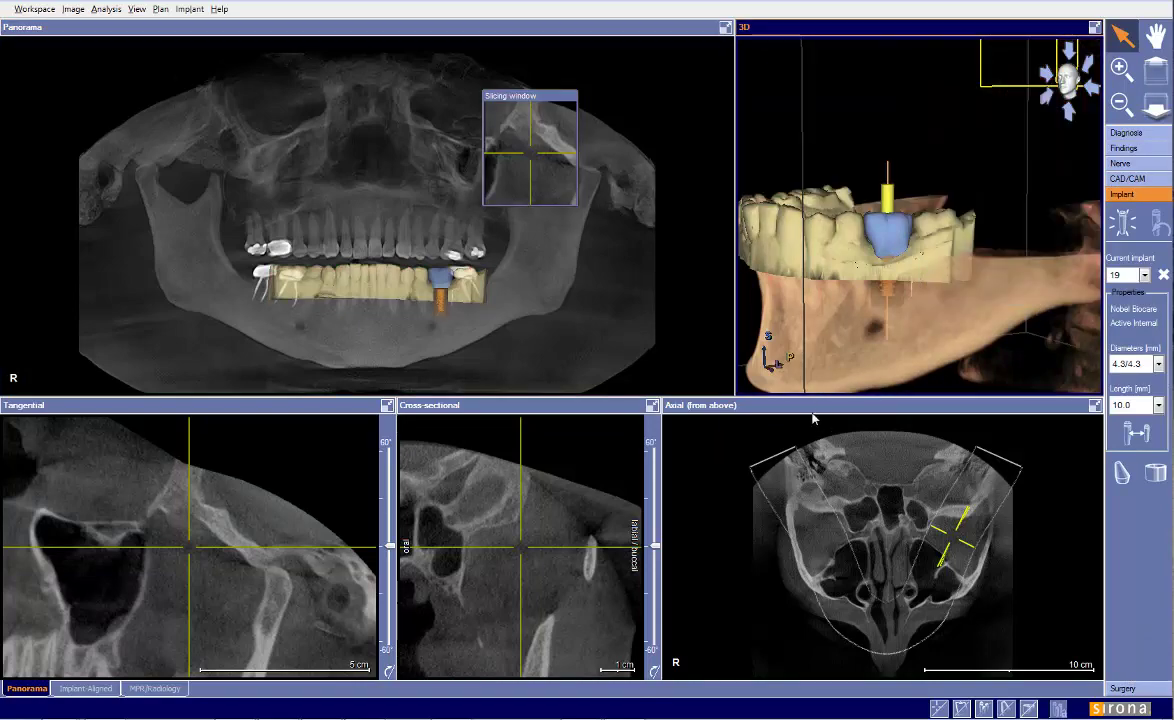
pyautogui.moveTo(852, 299); pyautogui.dragTo(848, 371)
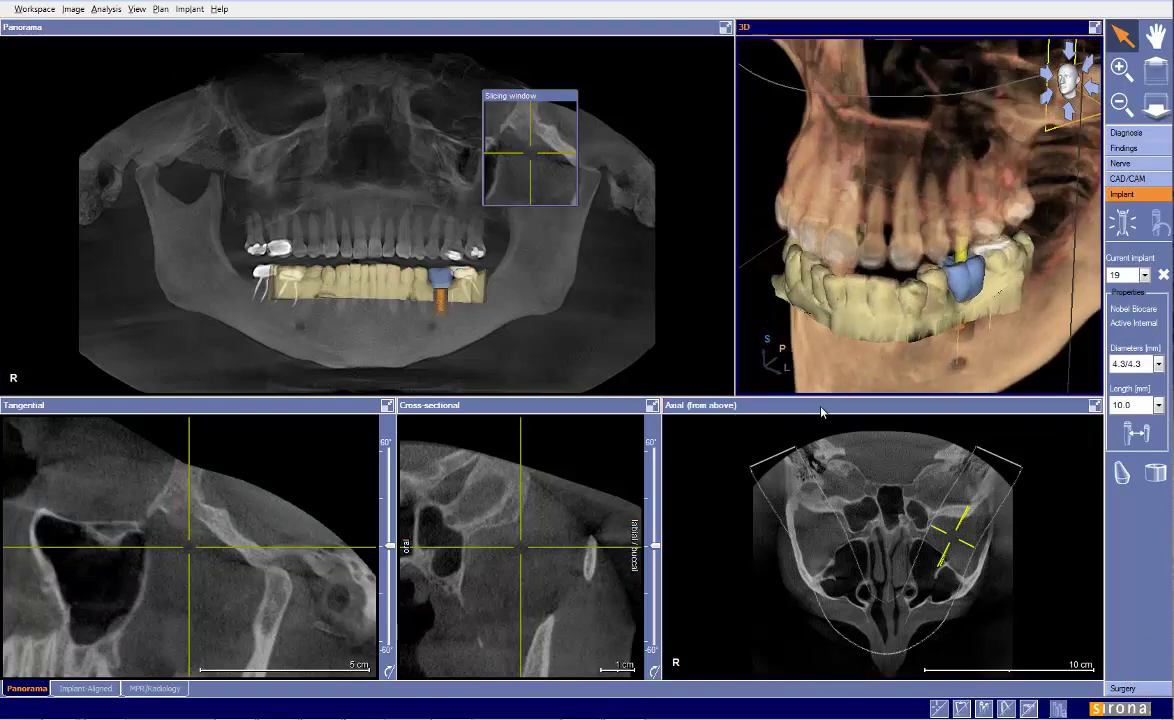
pyautogui.rightClick(815, 252)
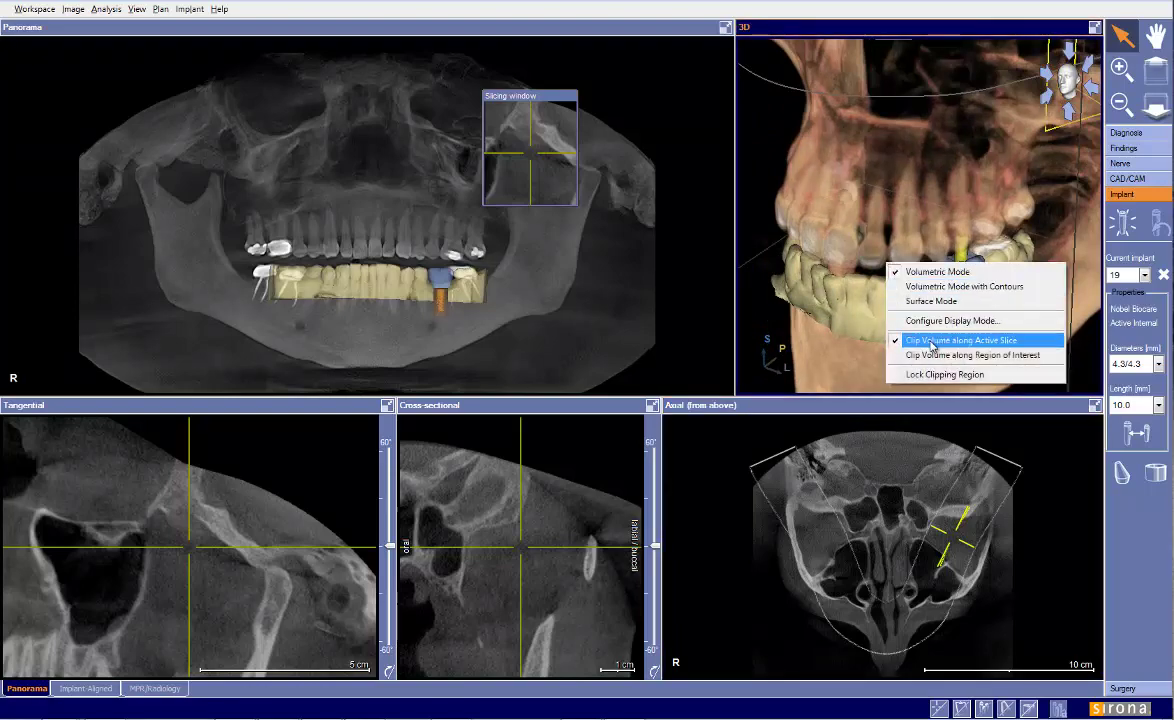
pyautogui.click(840, 396)
pyautogui.scroll(-10, 752, 470)
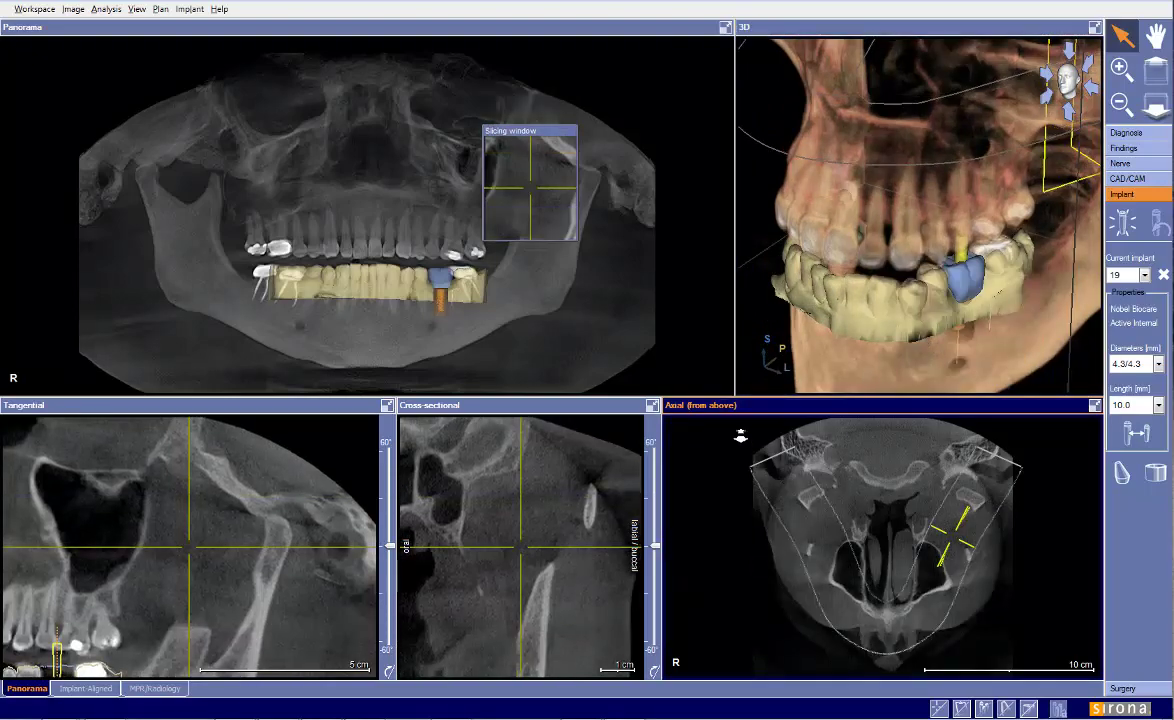
pyautogui.scroll(-5, 730, 516)
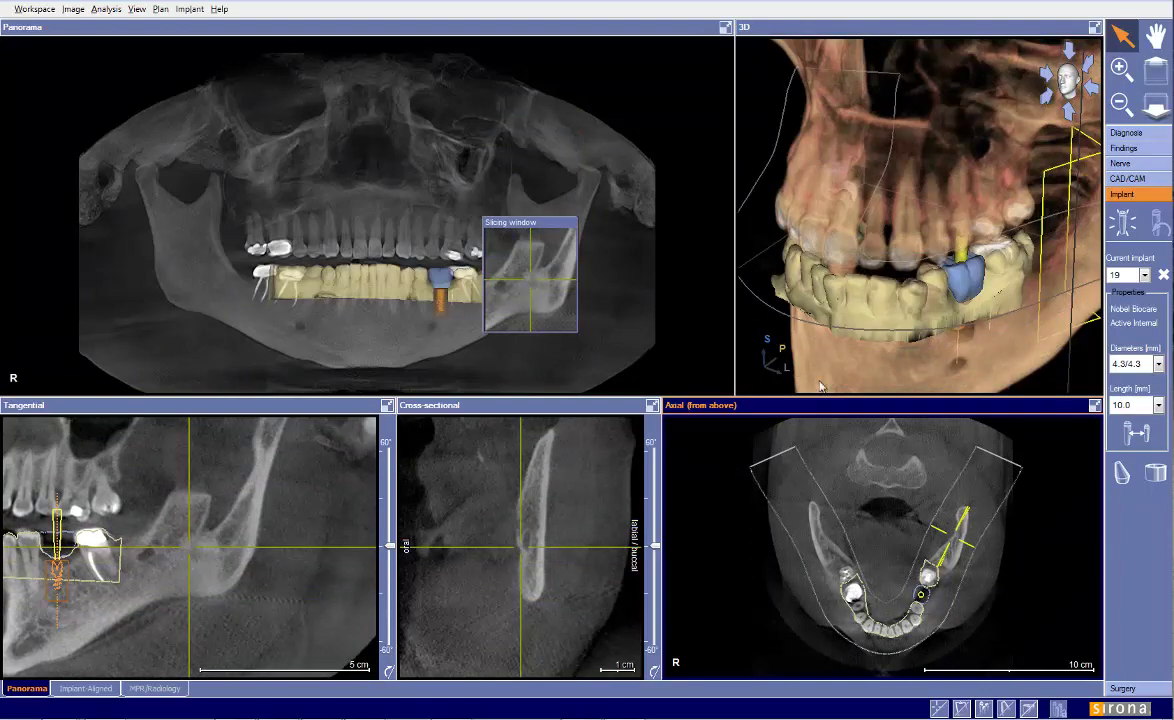
# Step: Re-clip the volume at the mandible slice, lock the clipping region, and rotate the clipped jaw
pyautogui.rightClick(840, 336)
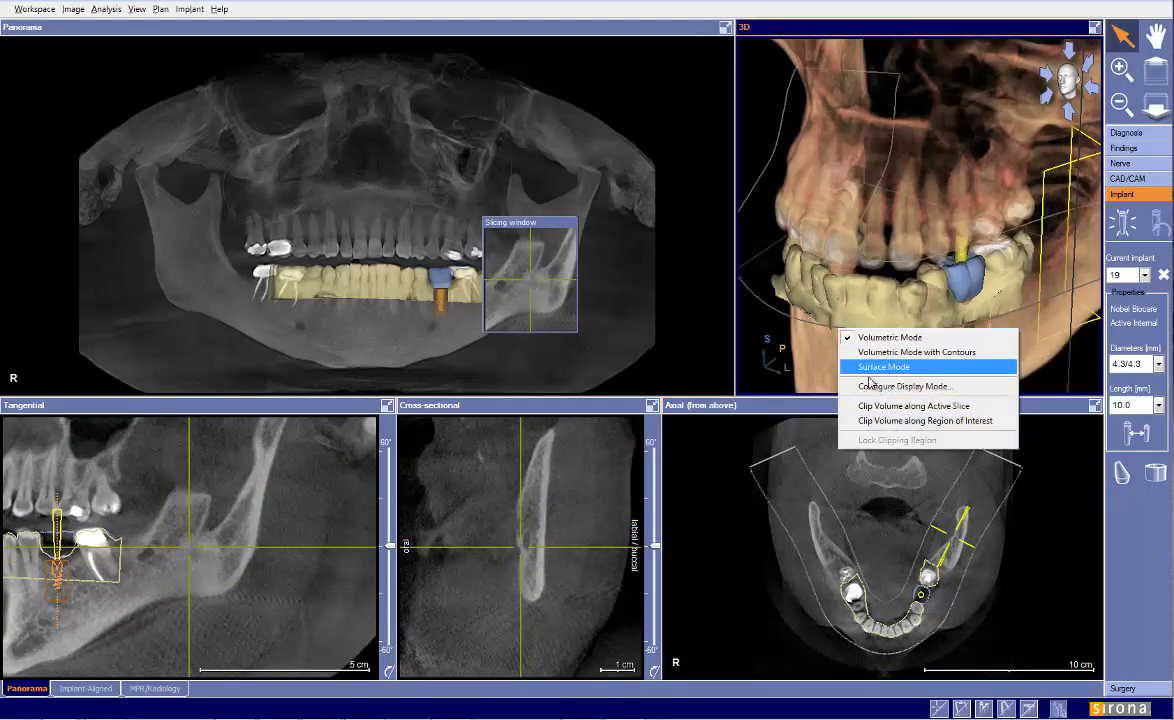
pyautogui.click(870, 407)
pyautogui.rightClick(878, 271)
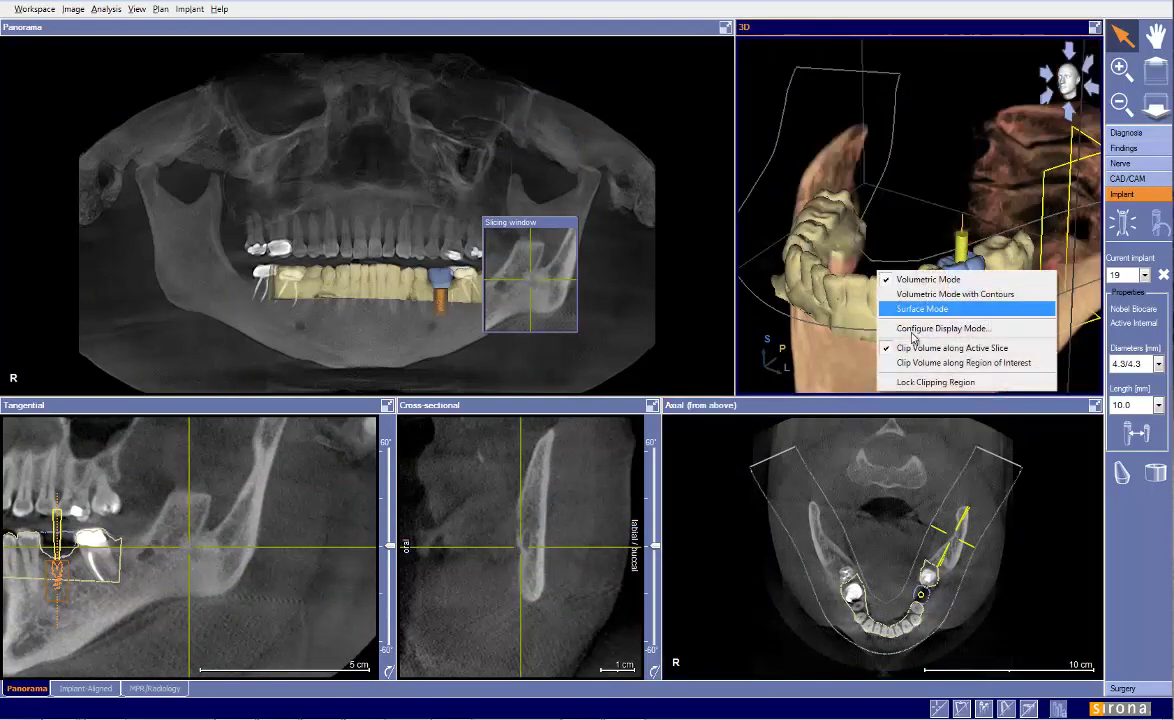
pyautogui.click(936, 382)
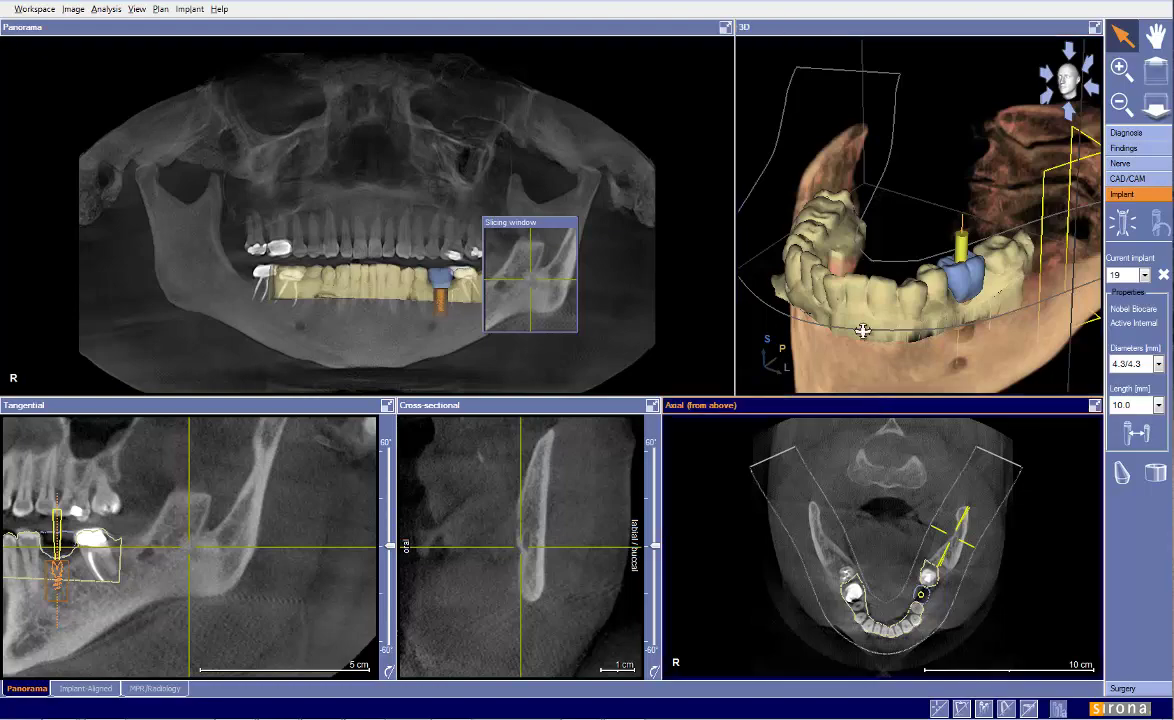
pyautogui.moveTo(797, 308); pyautogui.dragTo(918, 379)
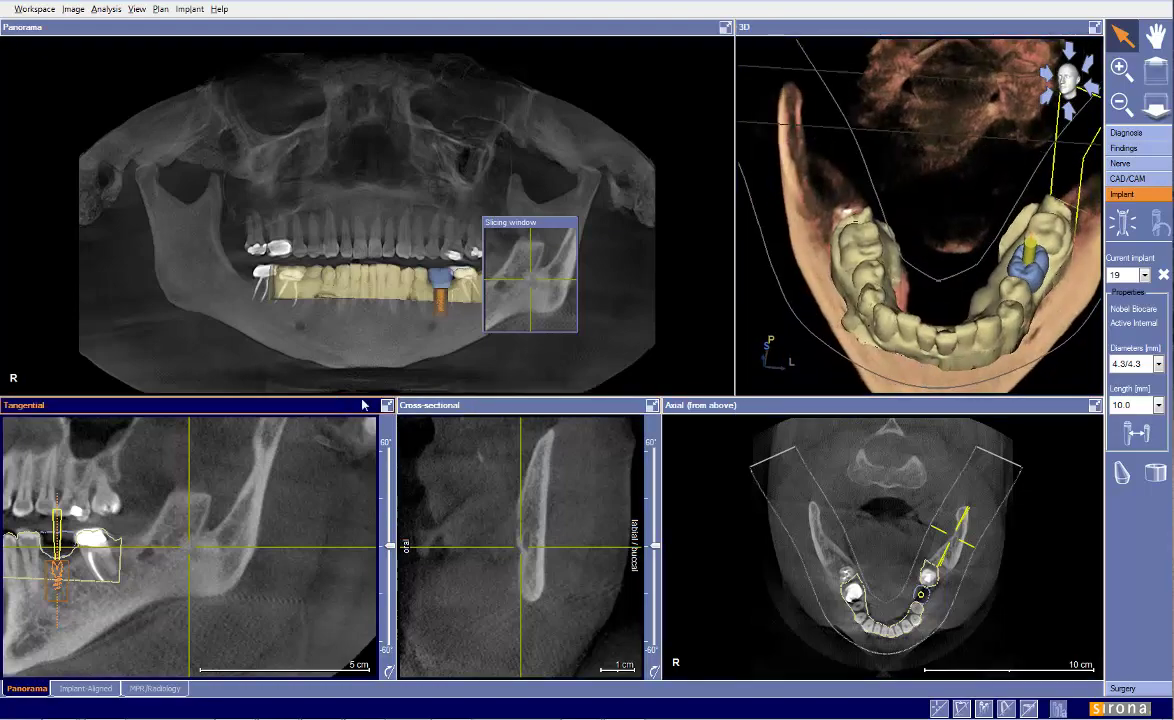
pyautogui.moveTo(850, 340); pyautogui.dragTo(996, 45)
# Step: Maximize the 3D view, rotate and zoom into the jaw over crown R19, and discard a test curve
pyautogui.click(1095, 28)
pyautogui.moveTo(556, 320); pyautogui.dragTo(876, 186)
pyautogui.scroll(5, 702, 270)
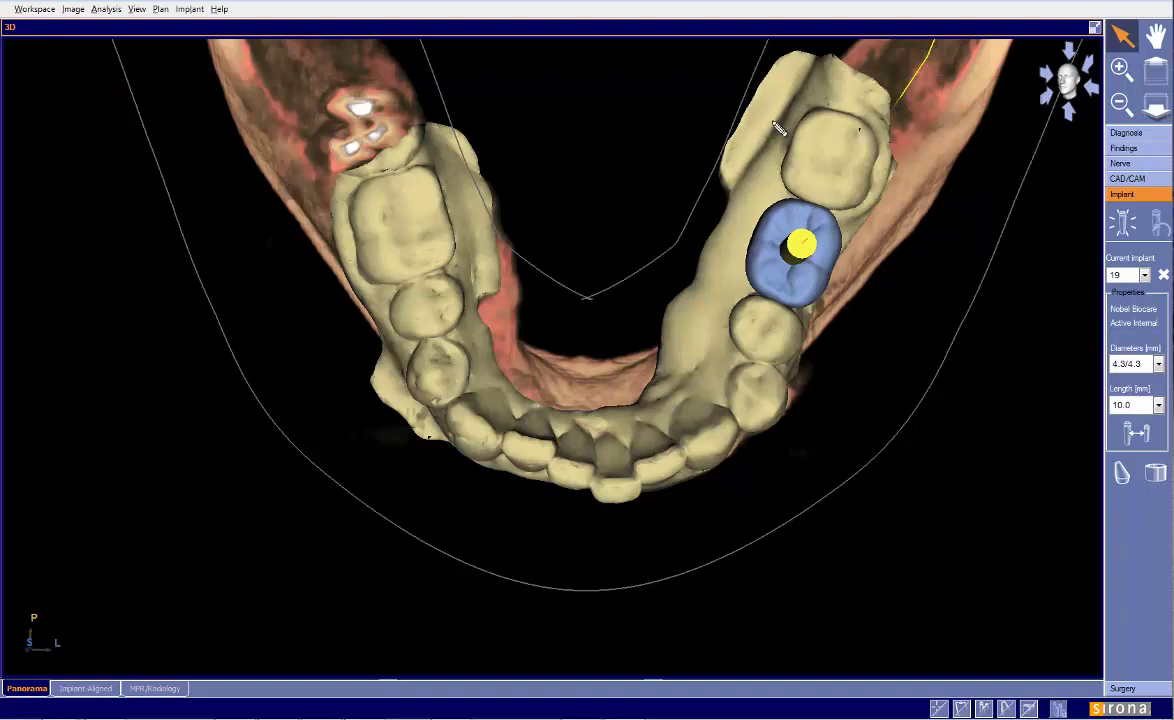
pyautogui.moveTo(798, 118); pyautogui.dragTo(735, 350)
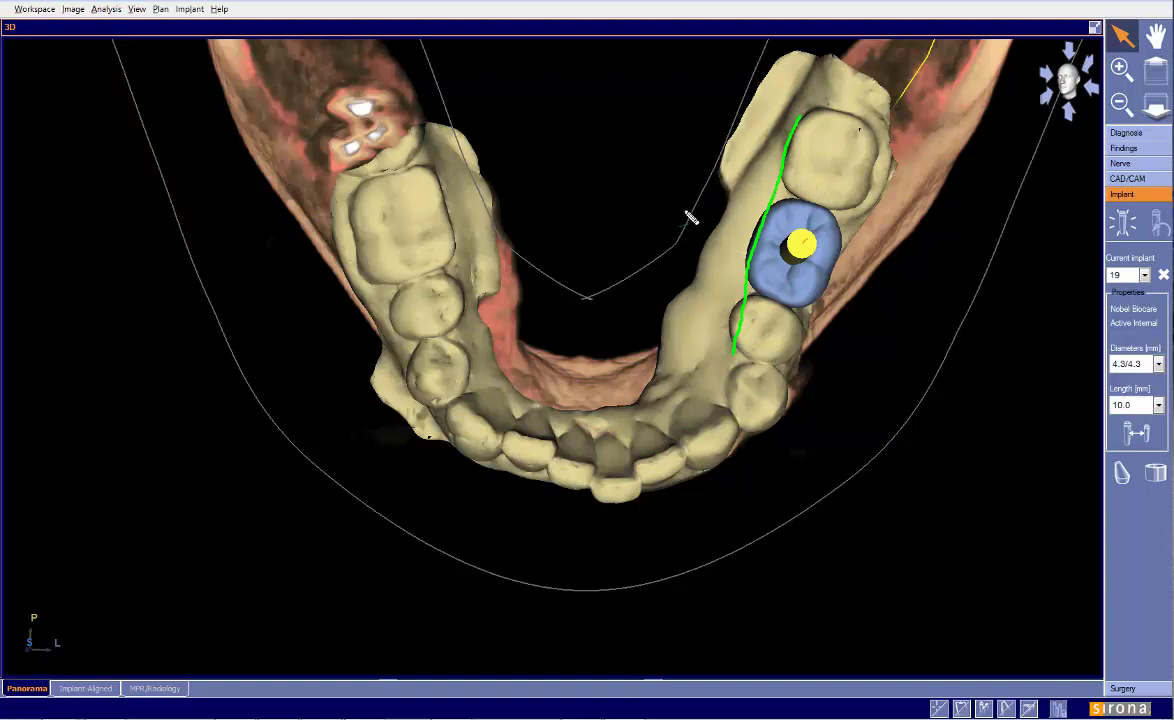
pyautogui.doubleClick(690, 218)
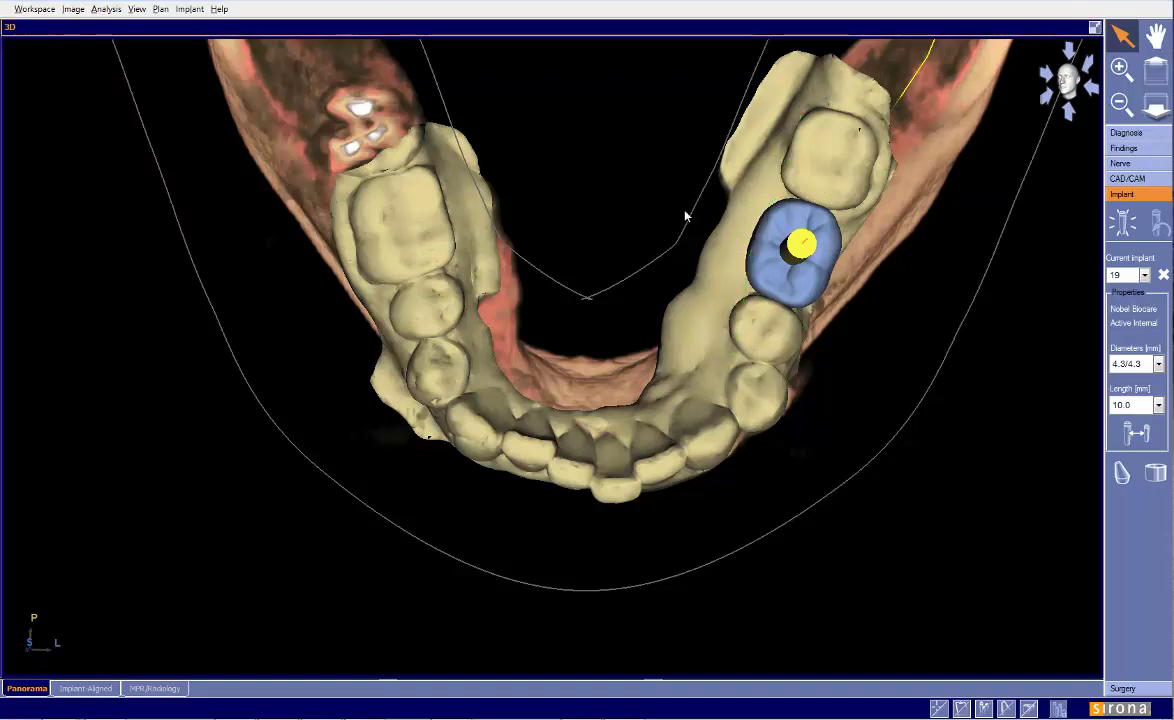
pyautogui.moveTo(810, 330); pyautogui.dragTo(754, 232)
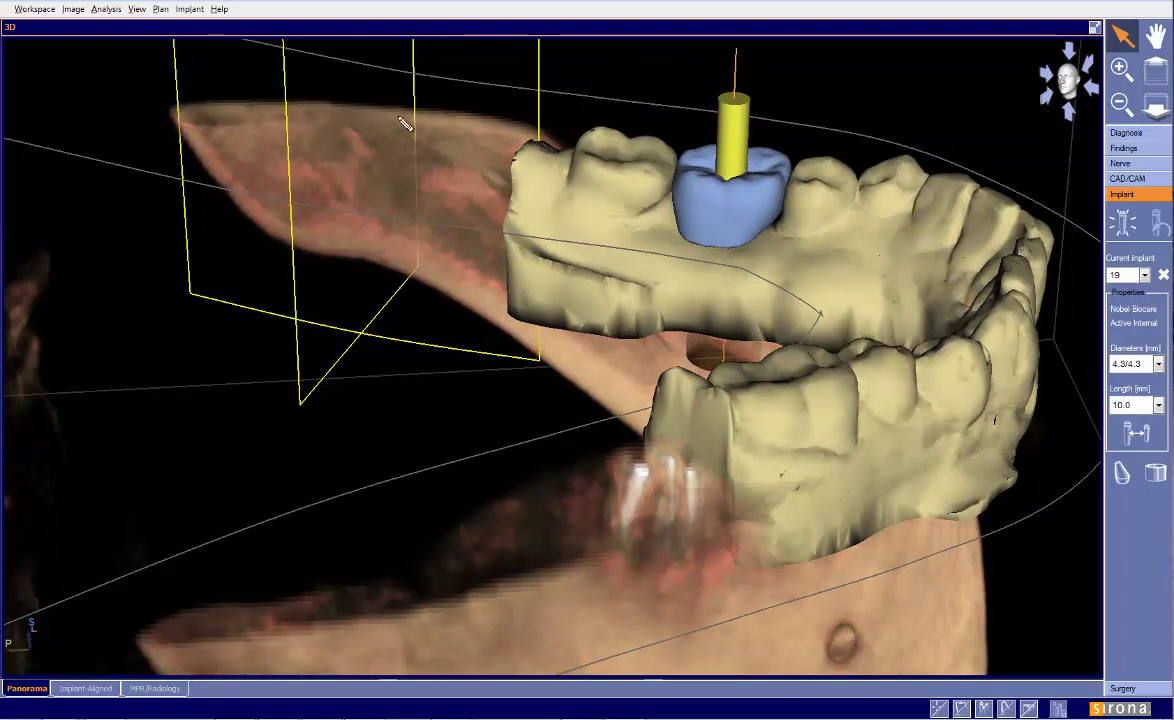
# Step: Draw the green margin line along the neighbouring teeth and a yellow line under crown R19
pyautogui.moveTo(575, 190)
pyautogui.mouseDown()
pyautogui.moveTo(620, 221)
pyautogui.moveTo(676, 199)
pyautogui.moveTo(799, 239)
pyautogui.moveTo(860, 209)
pyautogui.moveTo(876, 219)
pyautogui.moveTo(910, 209)
pyautogui.moveTo(948, 250)
pyautogui.mouseUp()
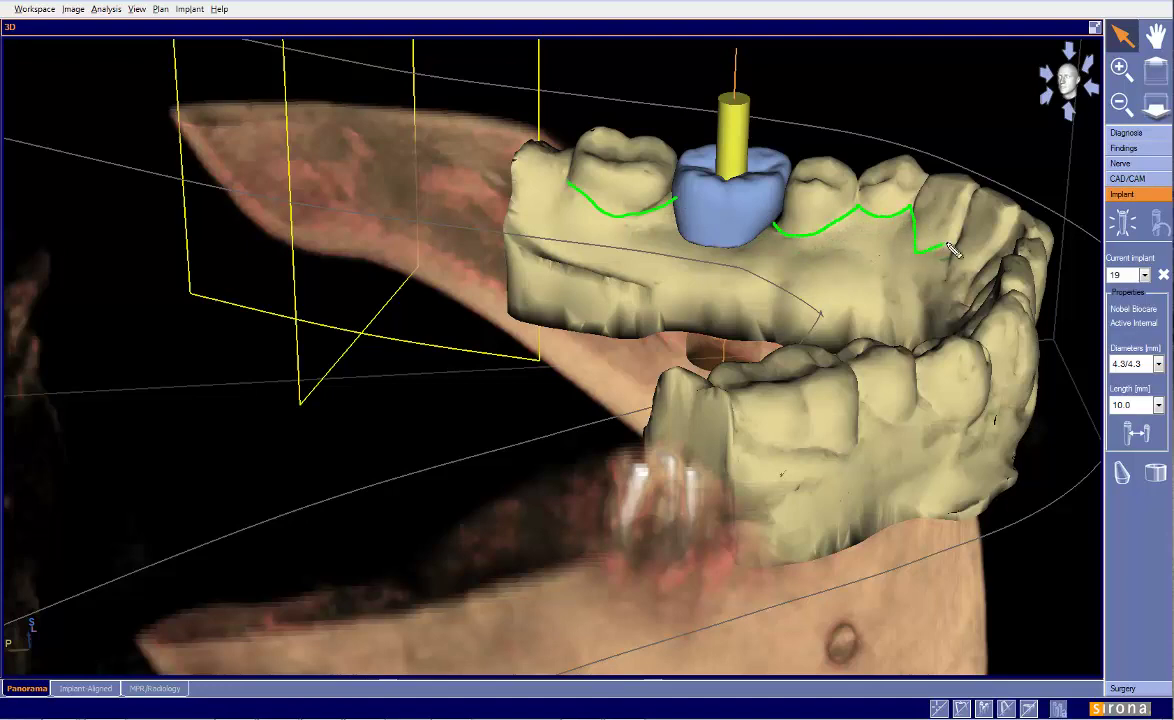
pyautogui.moveTo(780, 230)
pyautogui.mouseDown()
pyautogui.moveTo(721, 252)
pyautogui.moveTo(687, 243)
pyautogui.moveTo(667, 200)
pyautogui.moveTo(695, 212)
pyautogui.mouseUp()
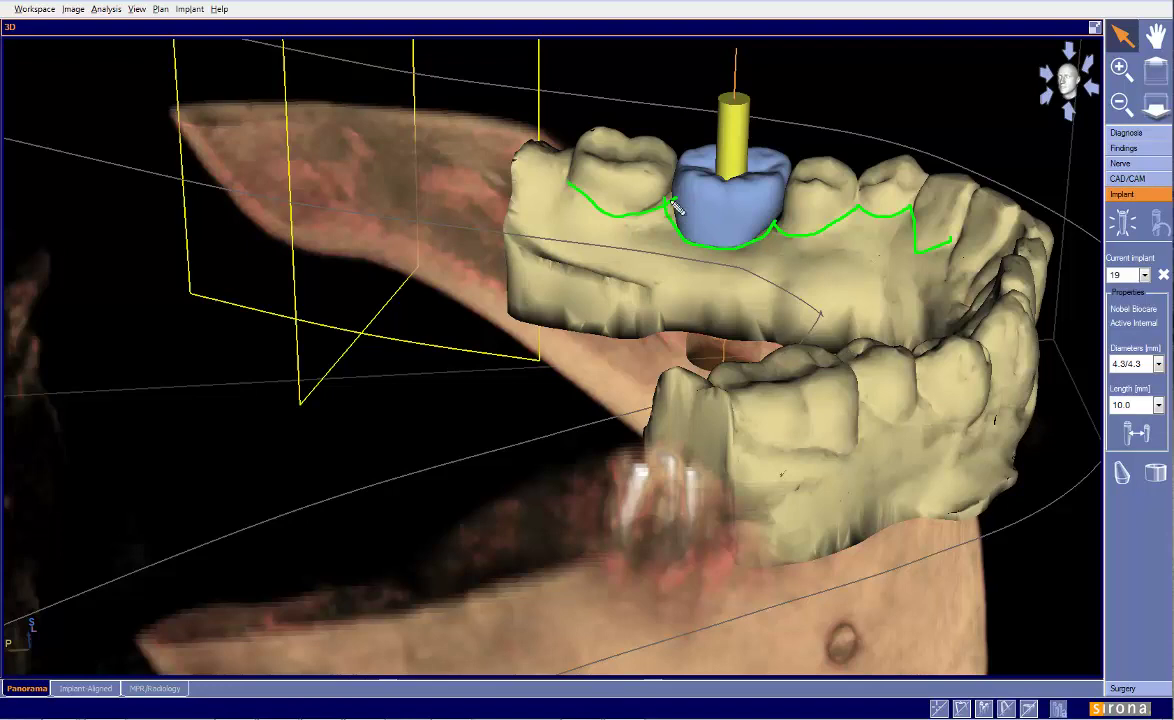
pyautogui.moveTo(668, 196)
pyautogui.mouseDown()
pyautogui.moveTo(714, 232)
pyautogui.moveTo(780, 223)
pyautogui.mouseUp()
# Step: Clear the margin lines, rotate to the buccal side, and sketch new strokes around the crown
pyautogui.doubleClick(768, 275)
pyautogui.moveTo(905, 363); pyautogui.dragTo(705, 335)
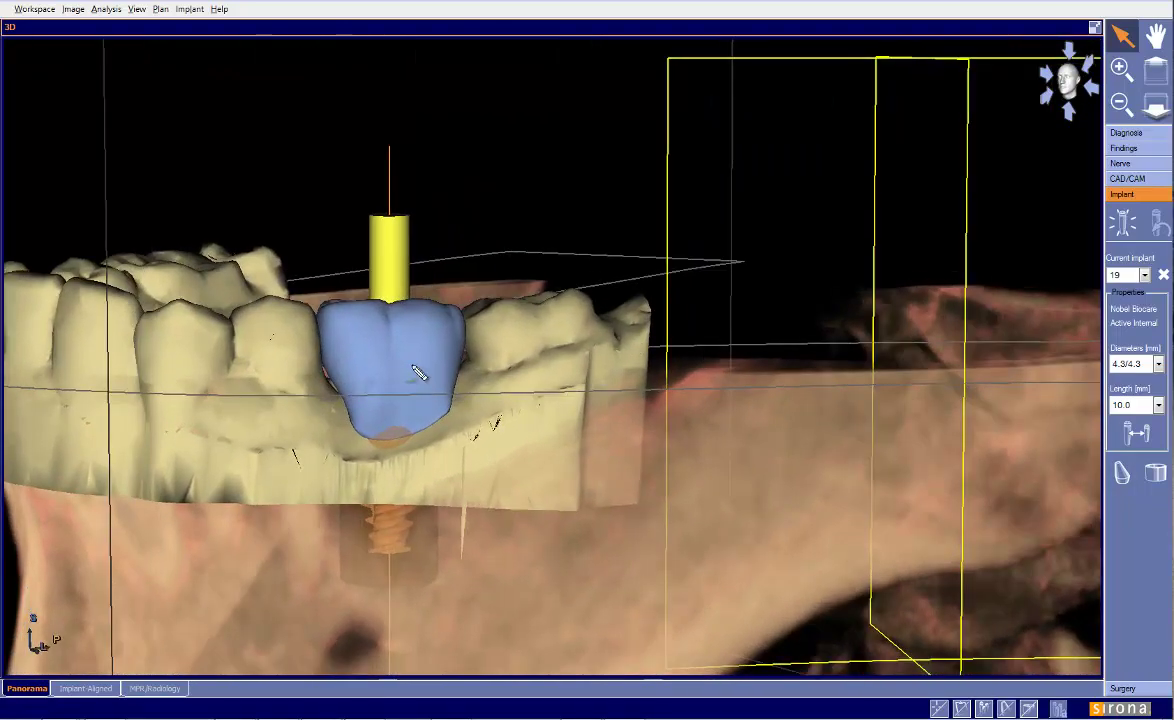
pyautogui.moveTo(133, 390)
pyautogui.mouseDown()
pyautogui.moveTo(163, 437)
pyautogui.moveTo(205, 419)
pyautogui.moveTo(241, 366)
pyautogui.moveTo(268, 388)
pyautogui.moveTo(303, 386)
pyautogui.moveTo(326, 363)
pyautogui.moveTo(302, 394)
pyautogui.moveTo(283, 396)
pyautogui.moveTo(331, 385)
pyautogui.moveTo(359, 430)
pyautogui.moveTo(400, 433)
pyautogui.moveTo(434, 420)
pyautogui.moveTo(473, 370)
pyautogui.moveTo(605, 332)
pyautogui.mouseUp()
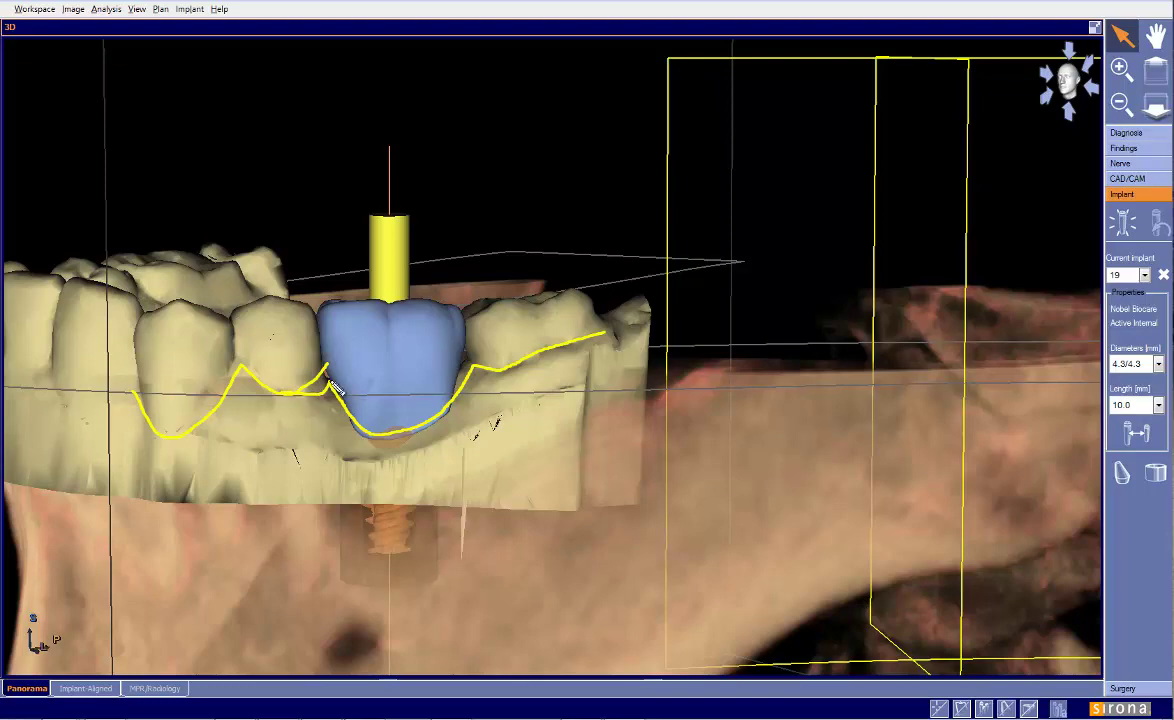
pyautogui.moveTo(326, 381)
pyautogui.mouseDown()
pyautogui.moveTo(375, 402)
pyautogui.moveTo(435, 392)
pyautogui.moveTo(468, 364)
pyautogui.moveTo(325, 366)
pyautogui.moveTo(436, 393)
pyautogui.moveTo(478, 364)
pyautogui.moveTo(385, 390)
pyautogui.moveTo(285, 391)
pyautogui.moveTo(473, 367)
pyautogui.moveTo(408, 362)
pyautogui.moveTo(350, 378)
pyautogui.moveTo(320, 364)
pyautogui.moveTo(436, 400)
pyautogui.moveTo(425, 350)
pyautogui.moveTo(385, 366)
pyautogui.moveTo(302, 355)
pyautogui.mouseUp()
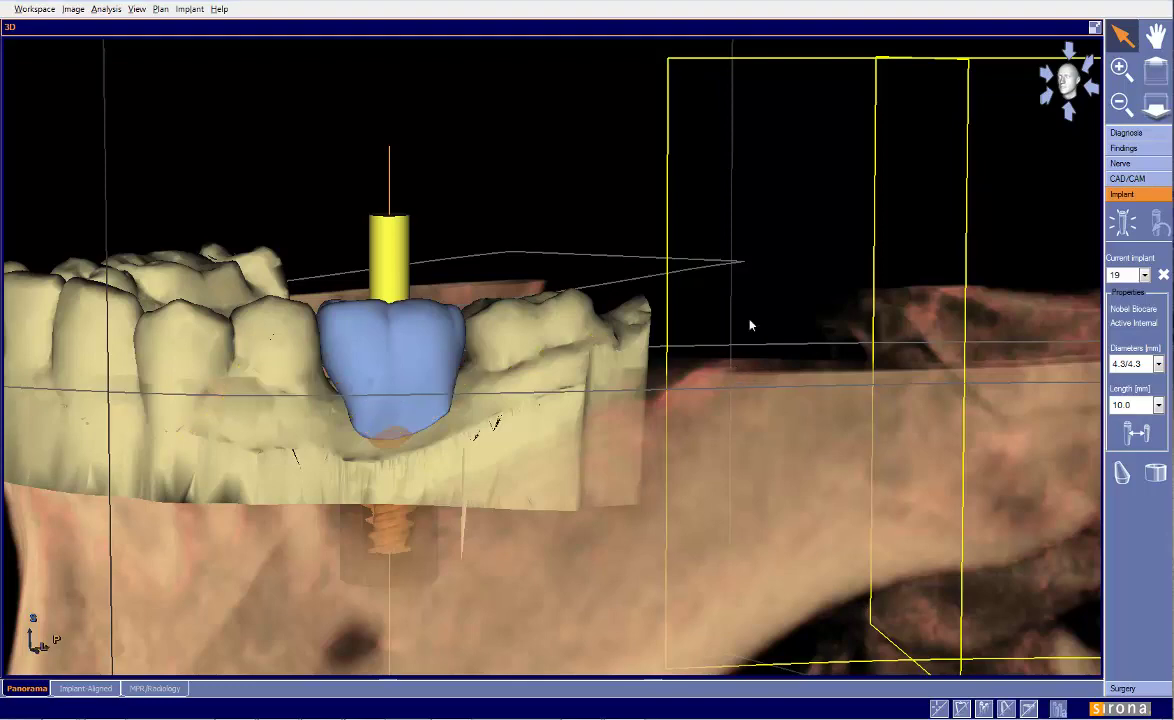
# Step: Switch to the Implant-Aligned views and maximize the cross-sectional slice centred on implant 19
pyautogui.doubleClick(940, 30)
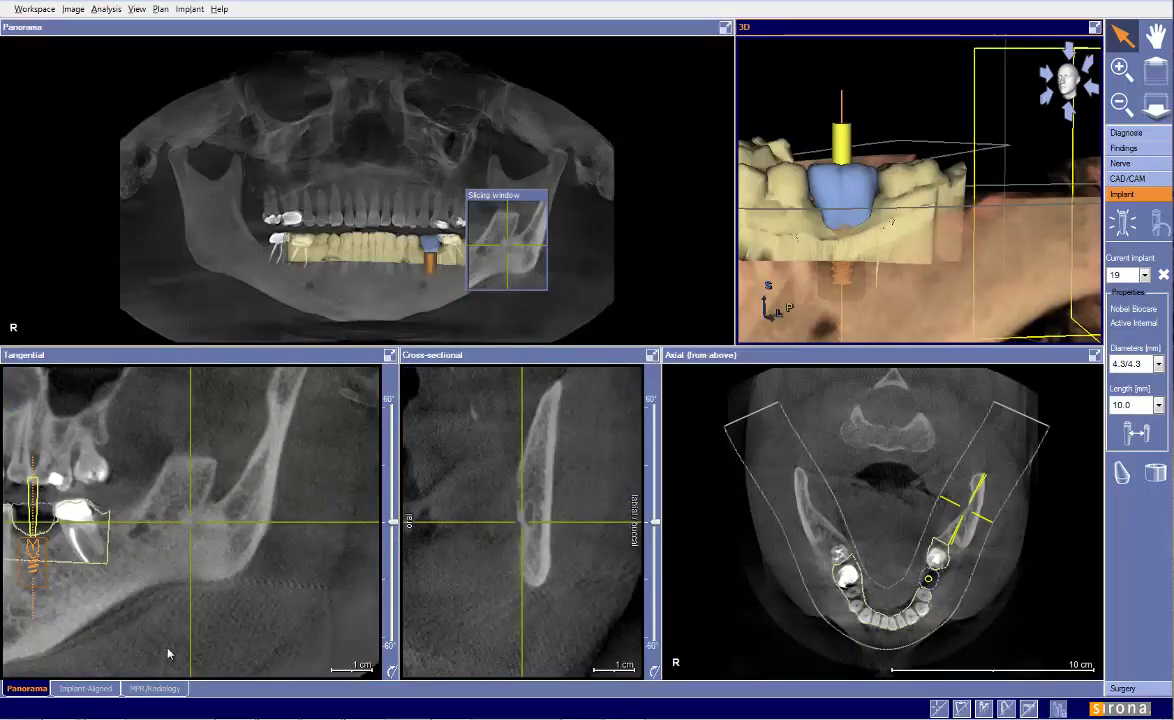
pyautogui.click(68, 688)
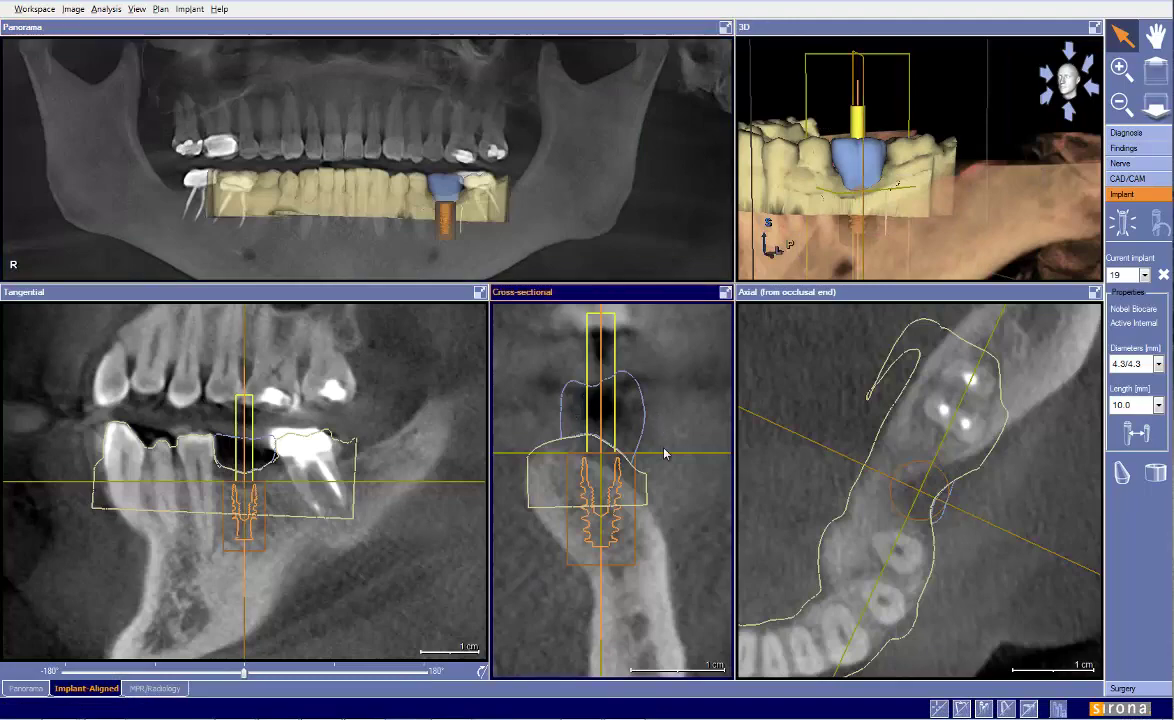
pyautogui.scroll(2, 660, 440)
pyautogui.click(725, 296)
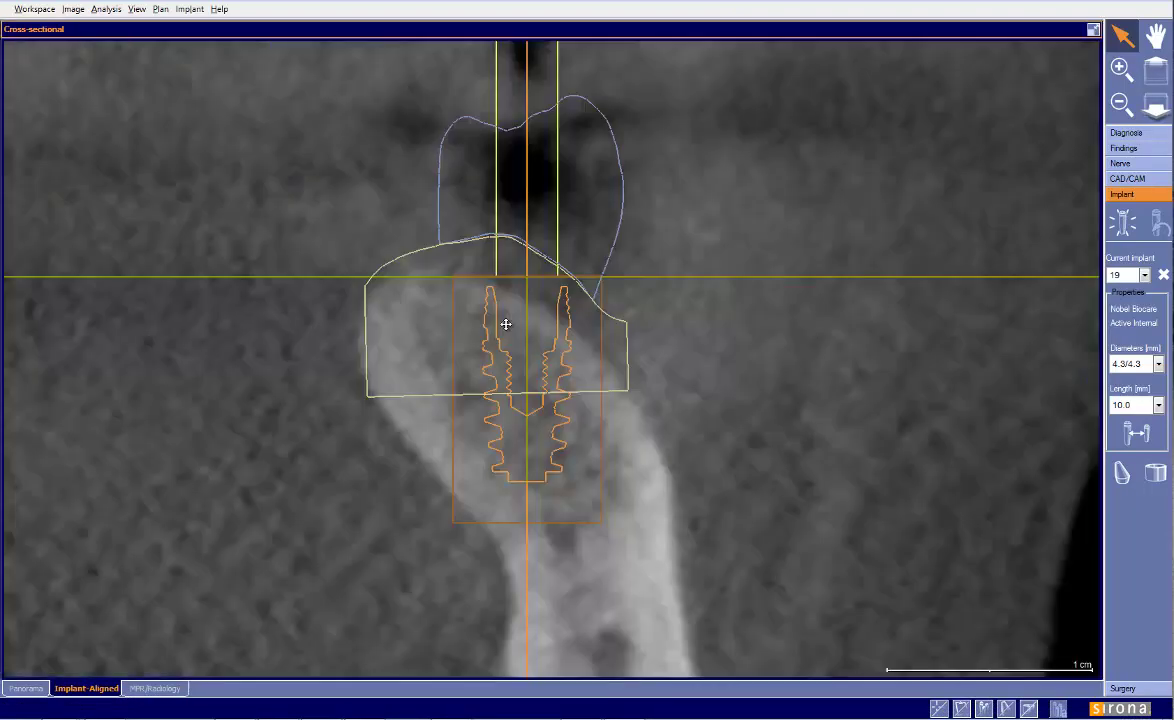
pyautogui.moveTo(642, 333); pyautogui.dragTo(650, 388)
pyautogui.scroll(-1, 565, 380)
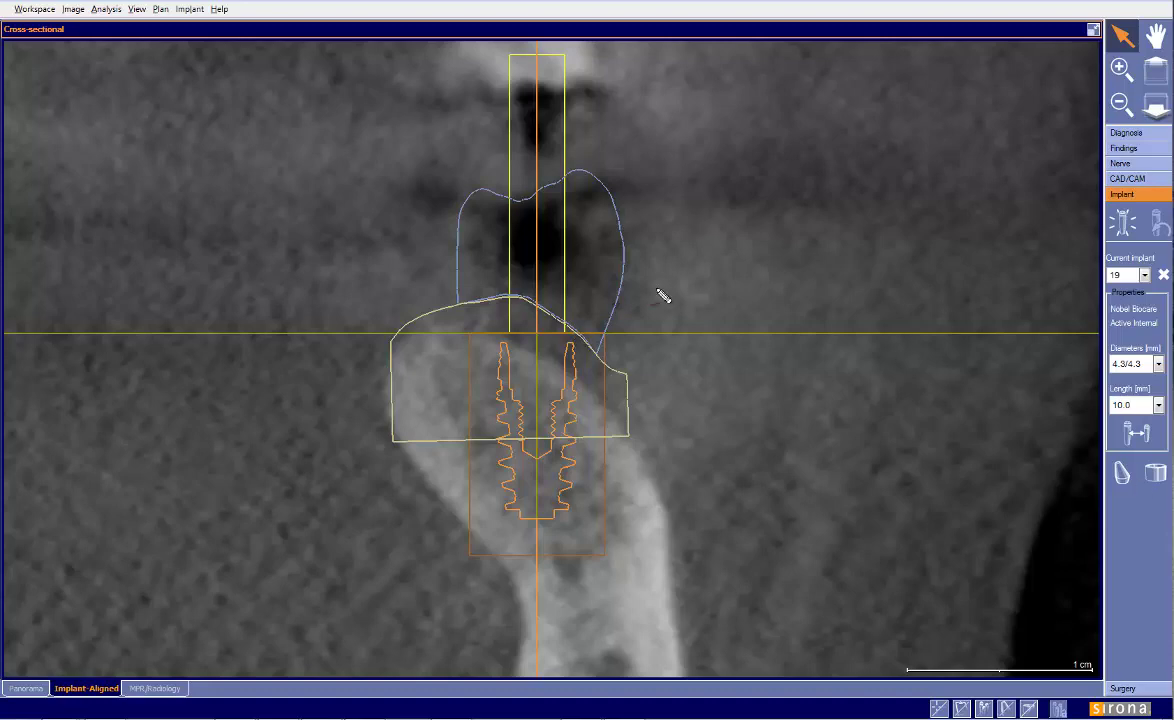
# Step: Draw and discard a test curve along the crown, then restore the multi-view layout
pyautogui.moveTo(580, 342)
pyautogui.mouseDown()
pyautogui.moveTo(615, 286)
pyautogui.moveTo(607, 190)
pyautogui.mouseUp()
pyautogui.rightClick(712, 322)
pyautogui.doubleClick(1000, 28)
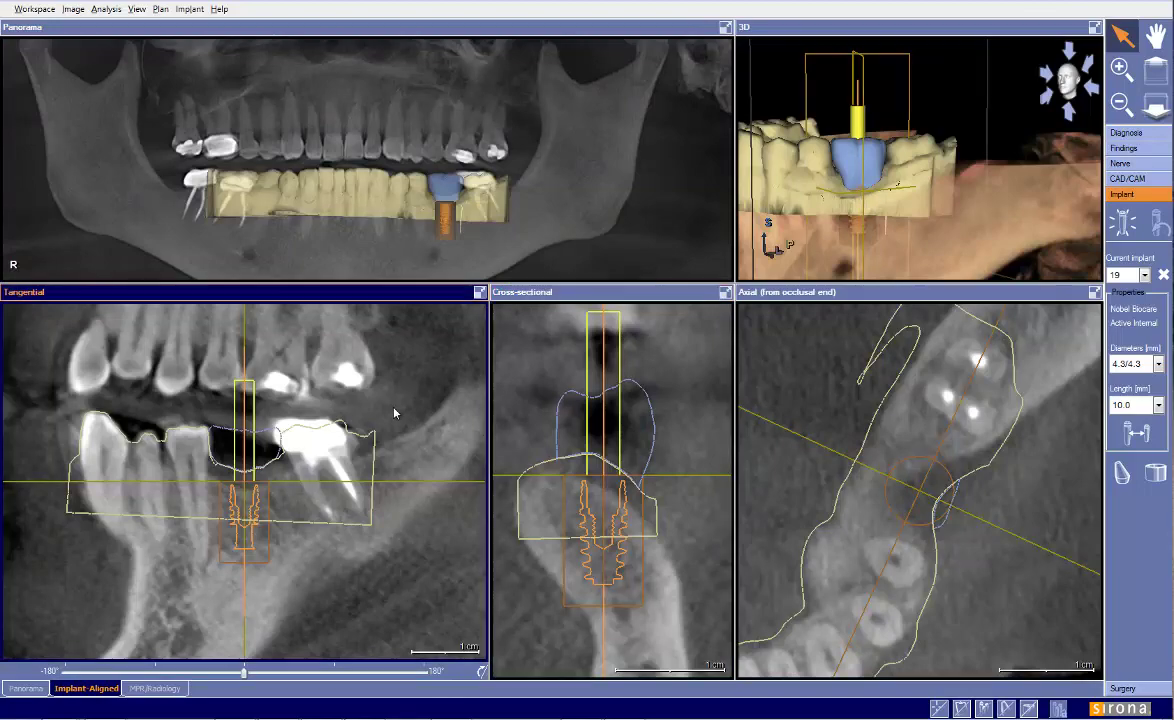
# Step: Step the axial slices and rotate the tangential slice around implant 19, then maximize the cross-section
pyautogui.click(795, 440)
pyautogui.moveTo(795, 440); pyautogui.dragTo(784, 320)
pyautogui.click(388, 463)
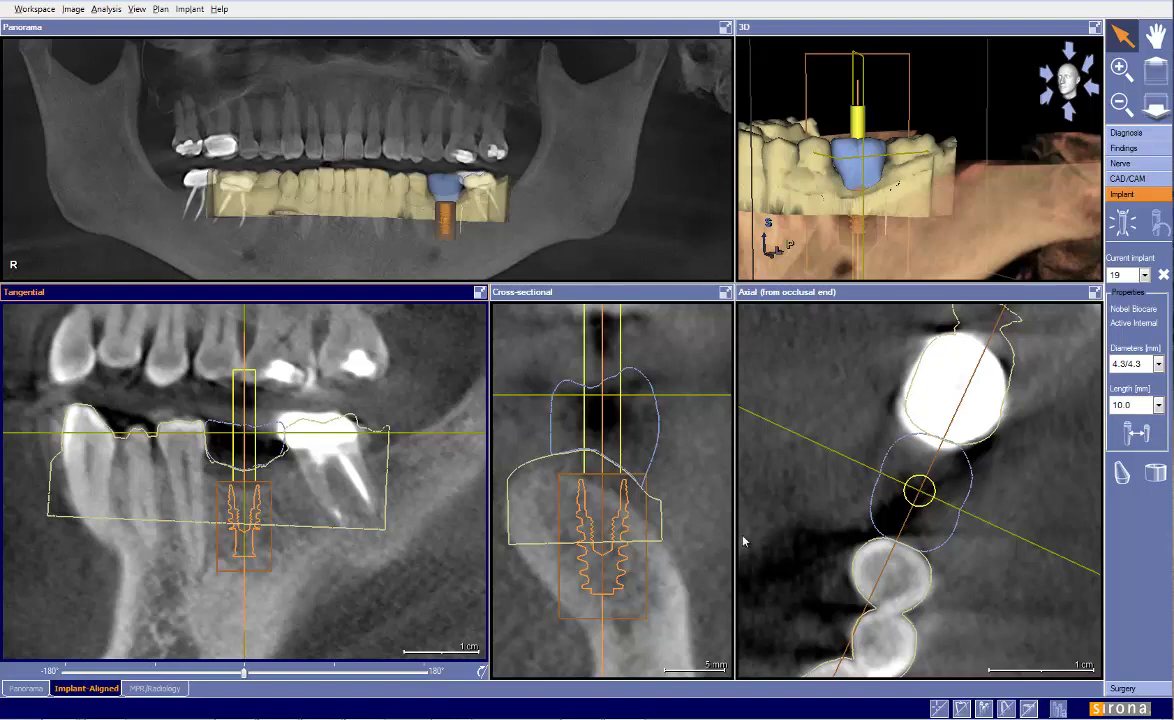
pyautogui.click(686, 466)
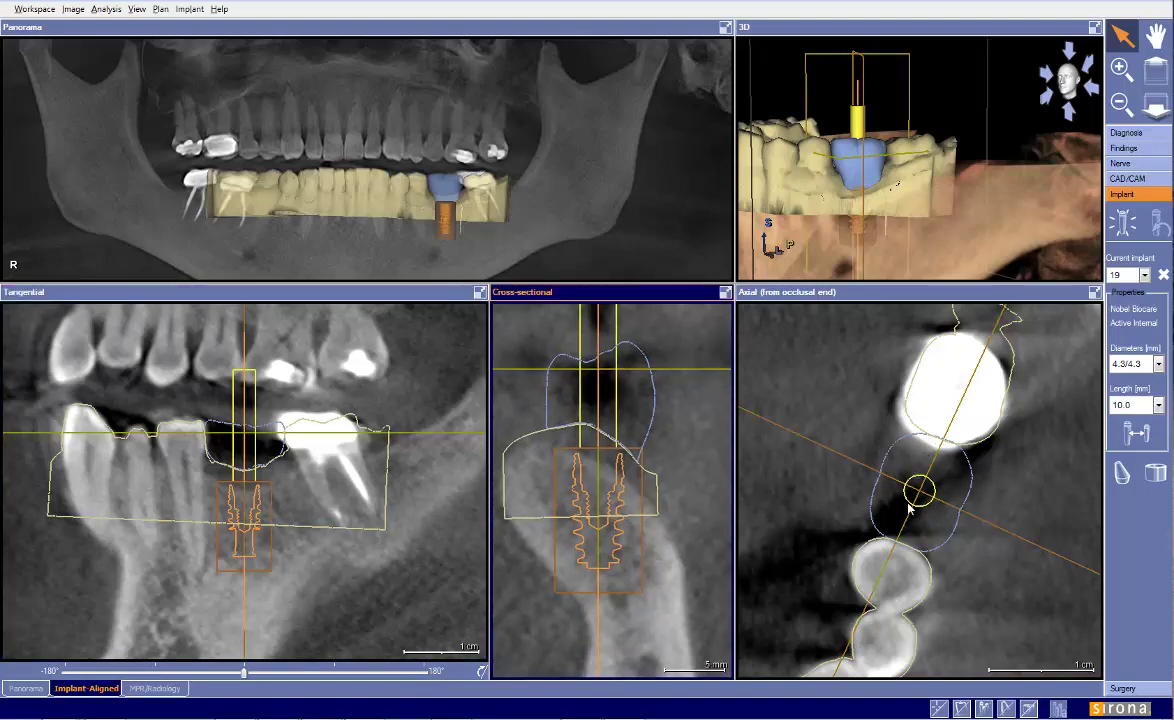
pyautogui.moveTo(243, 672); pyautogui.dragTo(240, 673)
pyautogui.click(712, 463)
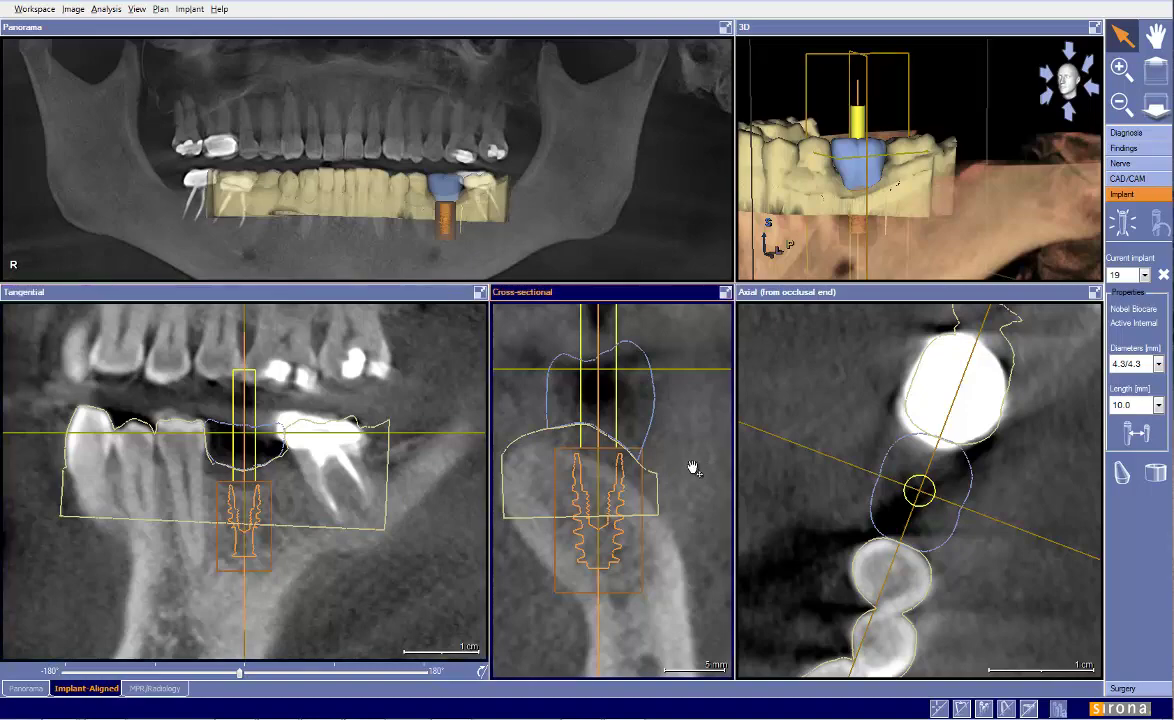
pyautogui.click(725, 293)
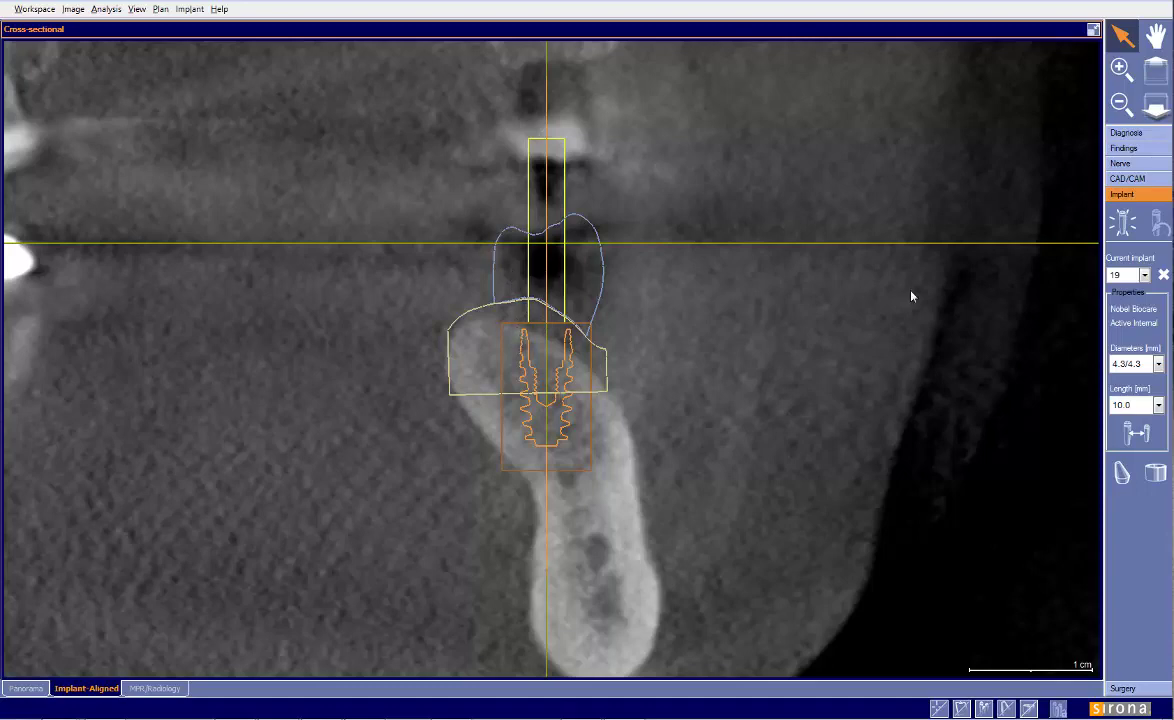
# Step: Set implant 19's diameter to 5.0/5.0 mm and tilt its axis to the left
pyautogui.click(1133, 367)
pyautogui.click(1130, 427)
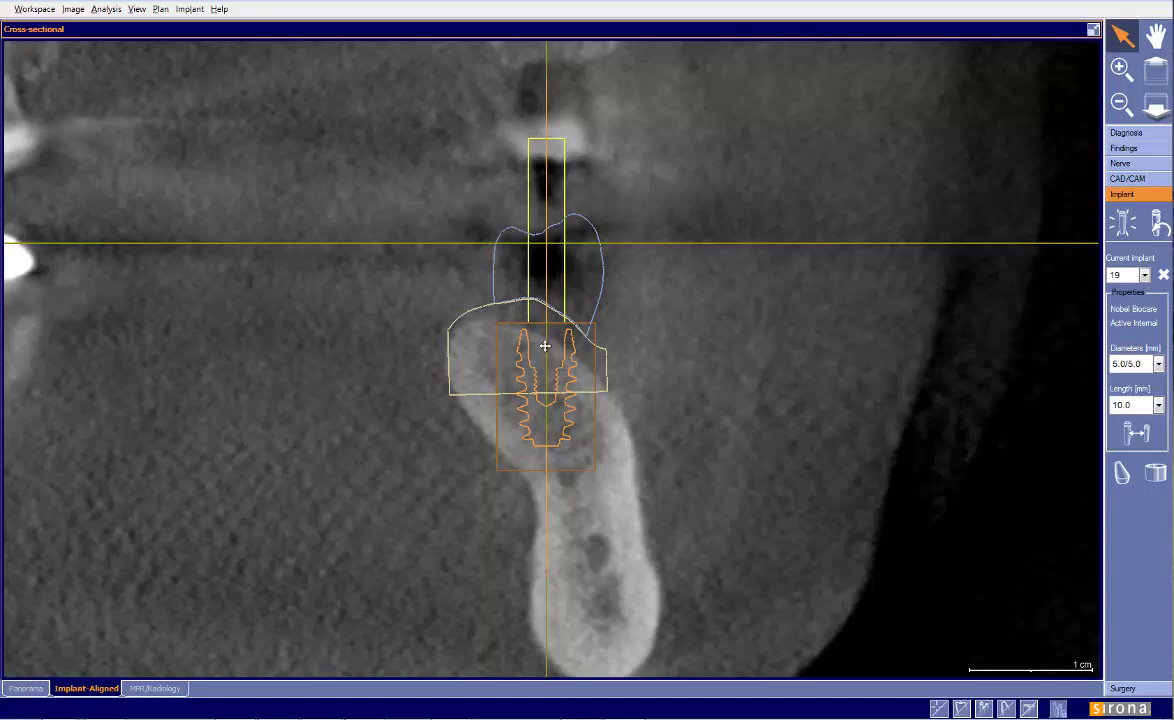
pyautogui.moveTo(547, 205)
pyautogui.mouseDown()
pyautogui.moveTo(532, 202)
pyautogui.moveTo(558, 225)
pyautogui.mouseUp()
pyautogui.moveTo(542, 225); pyautogui.dragTo(538, 220)
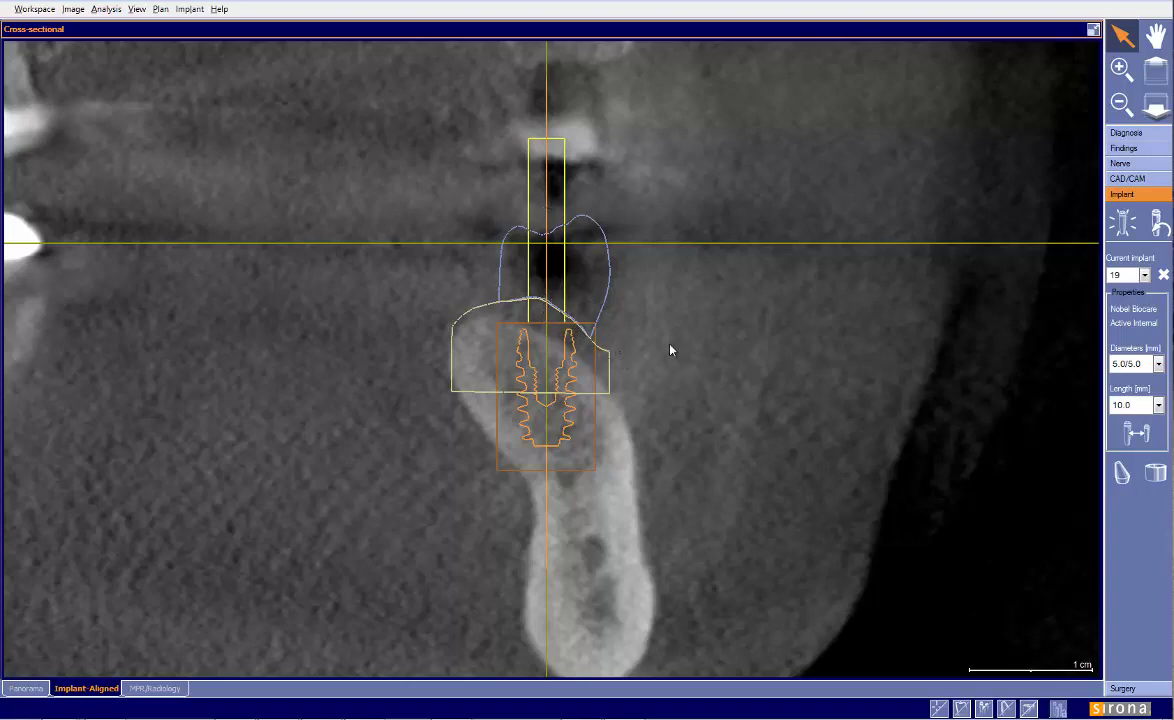
# Step: Rotate, nudge and raise implant 19 so it sits centred in the bone
pyautogui.moveTo(545, 493); pyautogui.dragTo(547, 499)
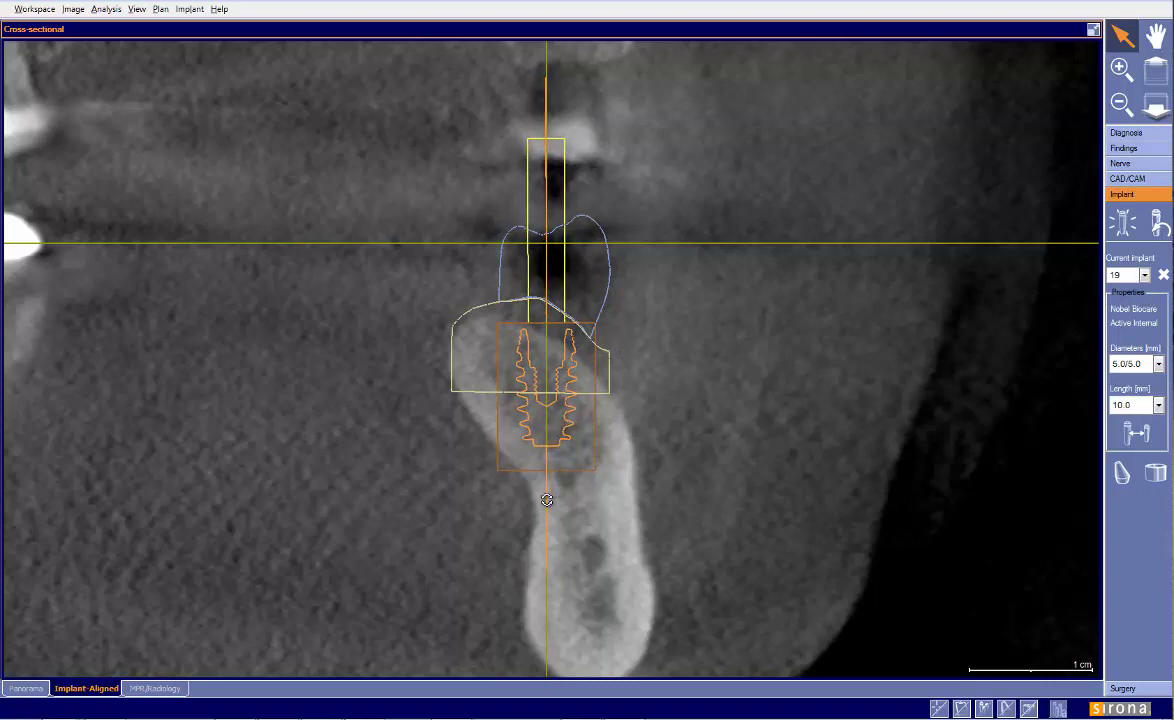
pyautogui.moveTo(542, 391); pyautogui.dragTo(542, 390)
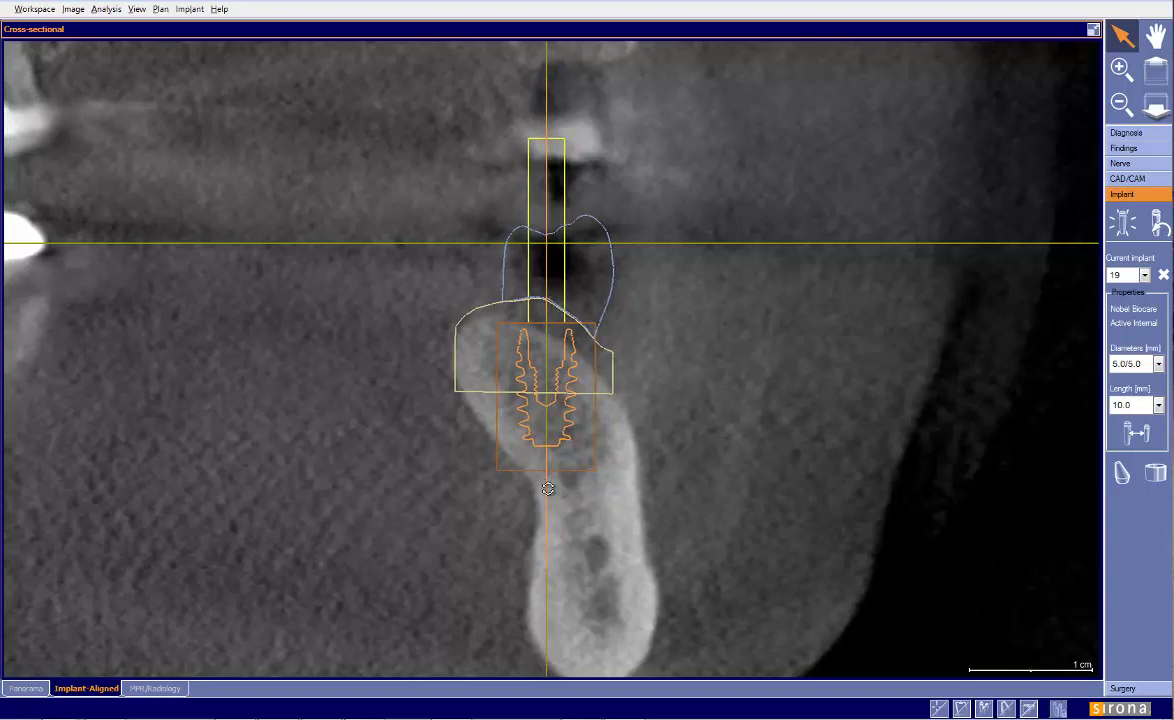
pyautogui.moveTo(547, 476); pyautogui.dragTo(541, 474)
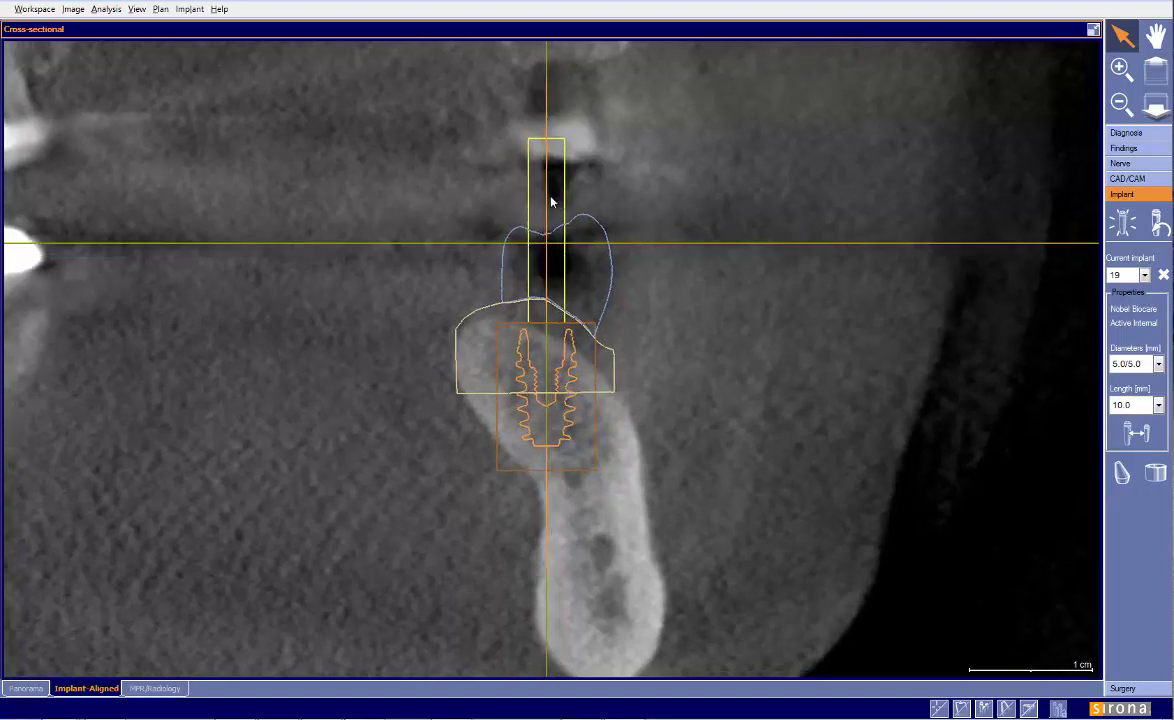
pyautogui.moveTo(544, 192); pyautogui.dragTo(547, 228)
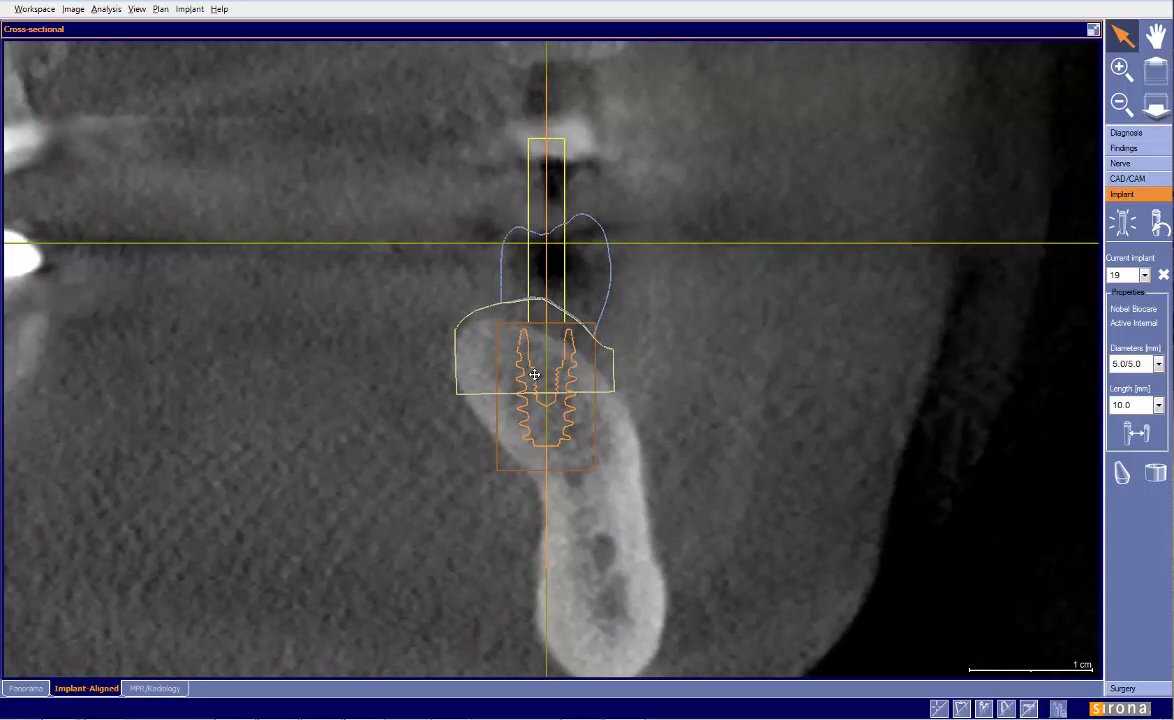
pyautogui.moveTo(534, 374); pyautogui.dragTo(559, 383)
# Step: Restore the multi-view layout, try an 11.5 mm length, then set implant 19 back to 10.0 mm
pyautogui.click(1093, 31)
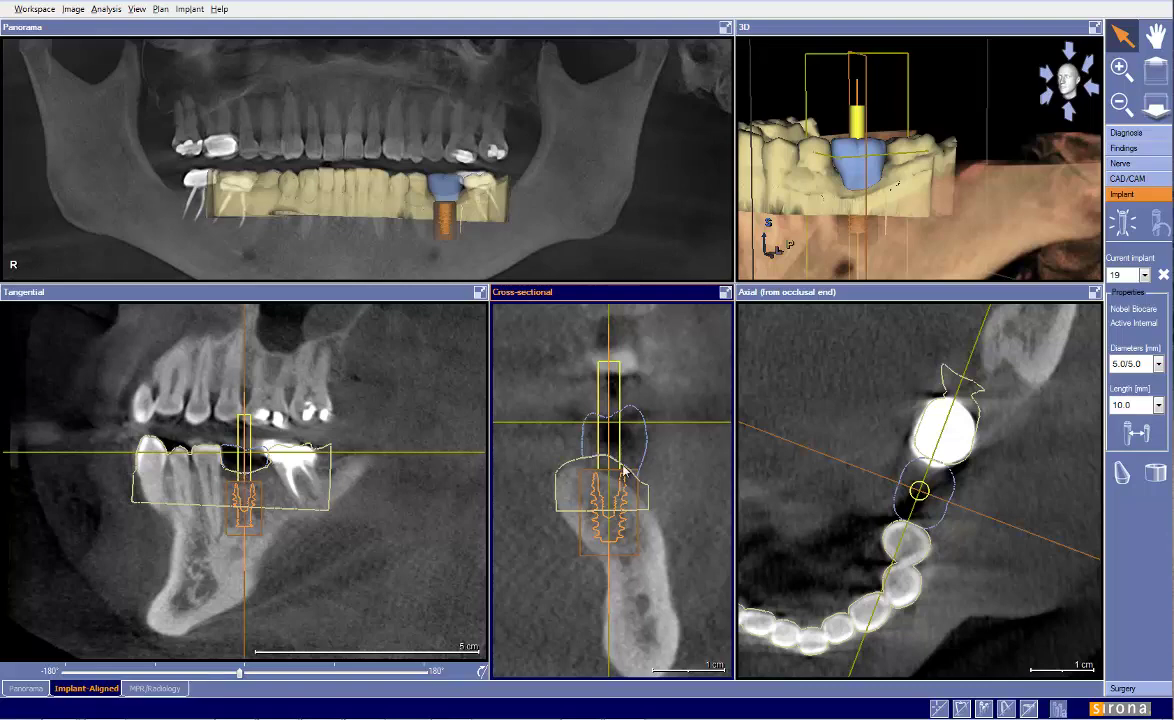
pyautogui.scroll(4, 678, 460)
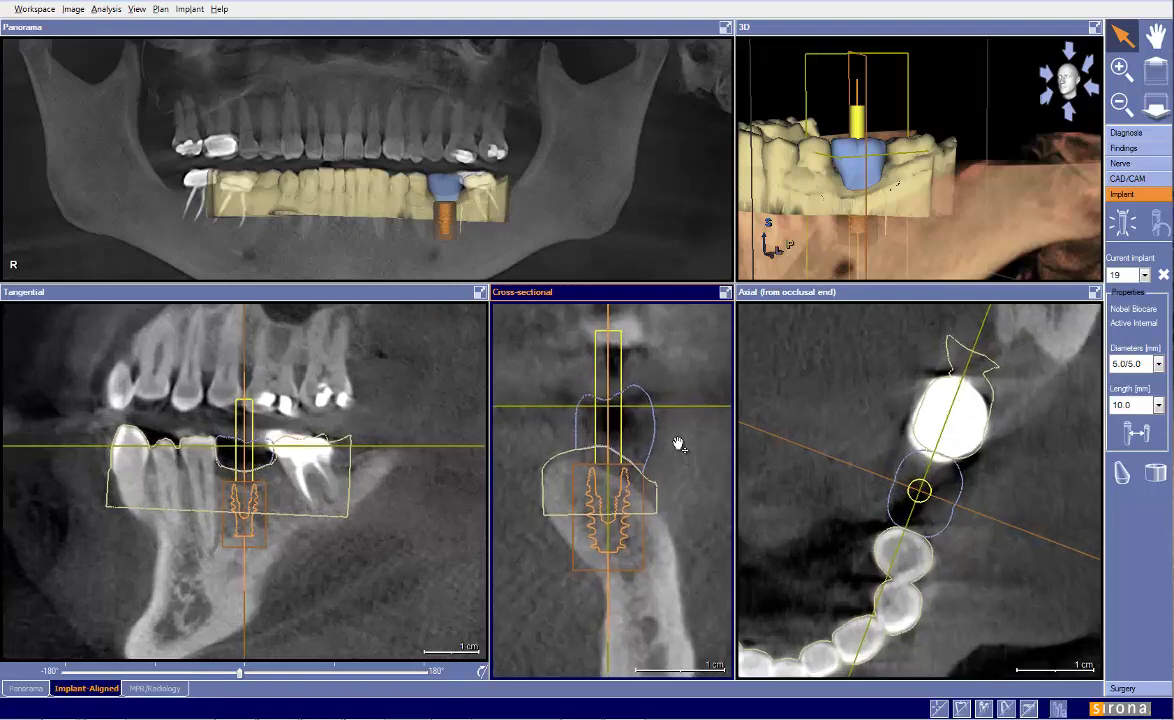
pyautogui.scroll(-1, 677, 455)
pyautogui.click(1158, 404)
pyautogui.click(1124, 445)
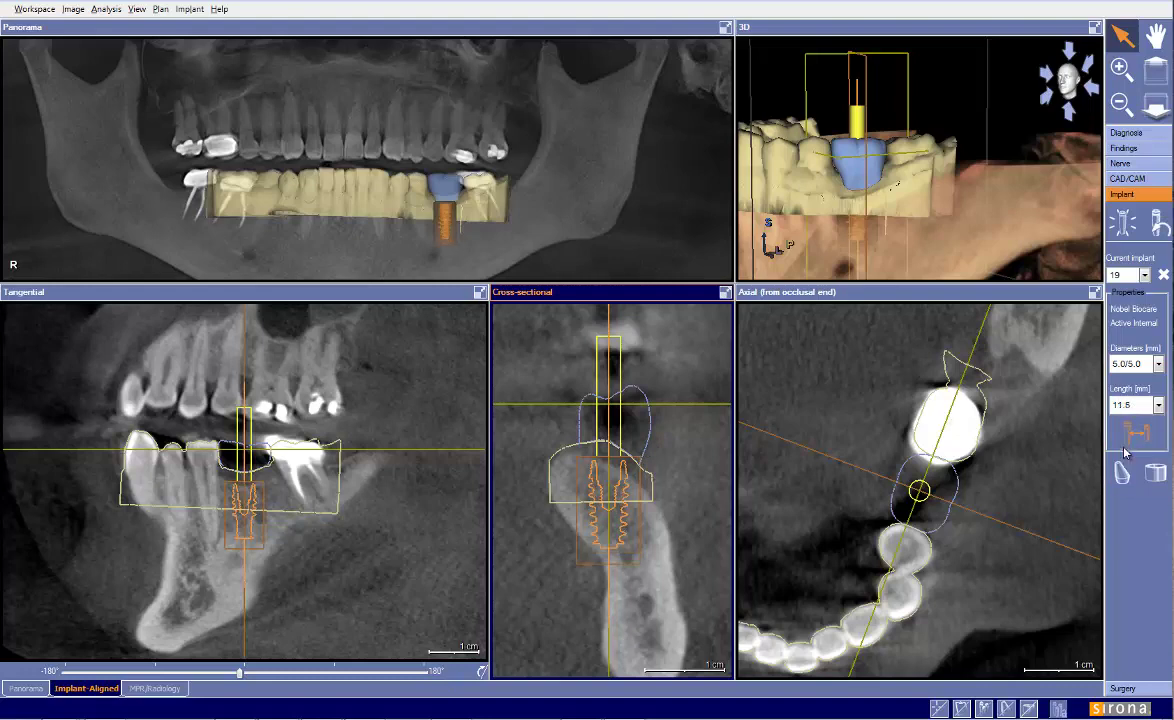
pyautogui.click(1124, 444)
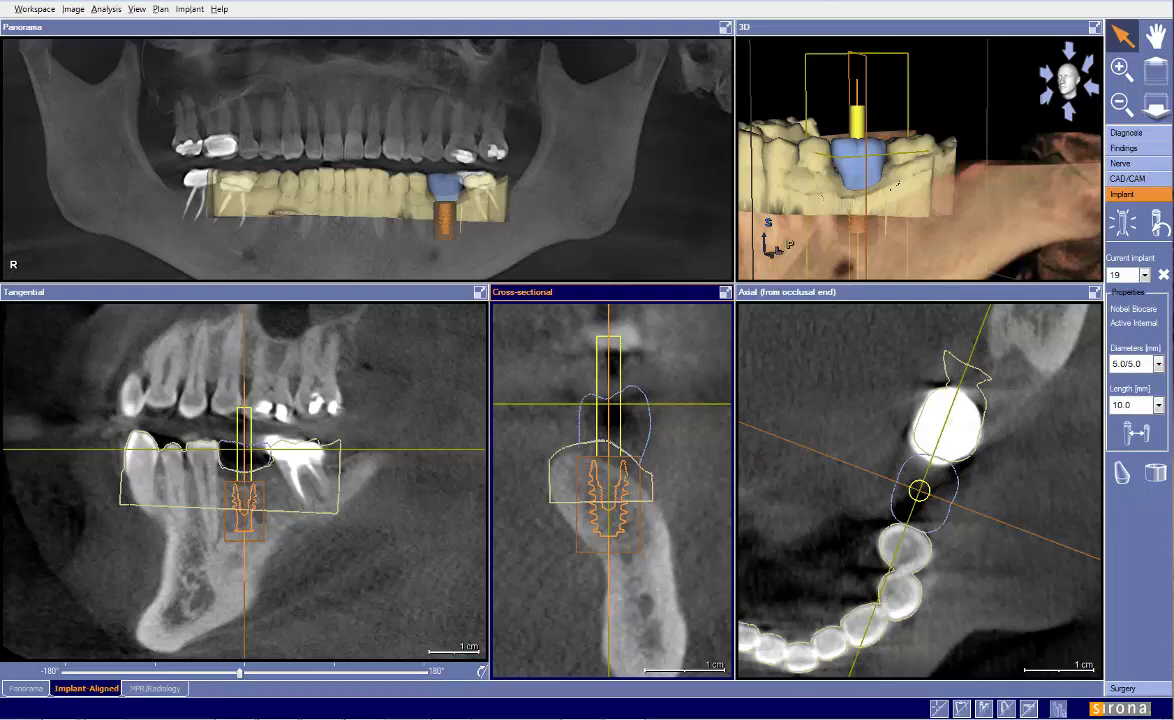
# Step: Change implant 19 to the Astra Tech OsseoSpeed TX Profile S line, initially sized 11.0 mm
pyautogui.click(1135, 430)
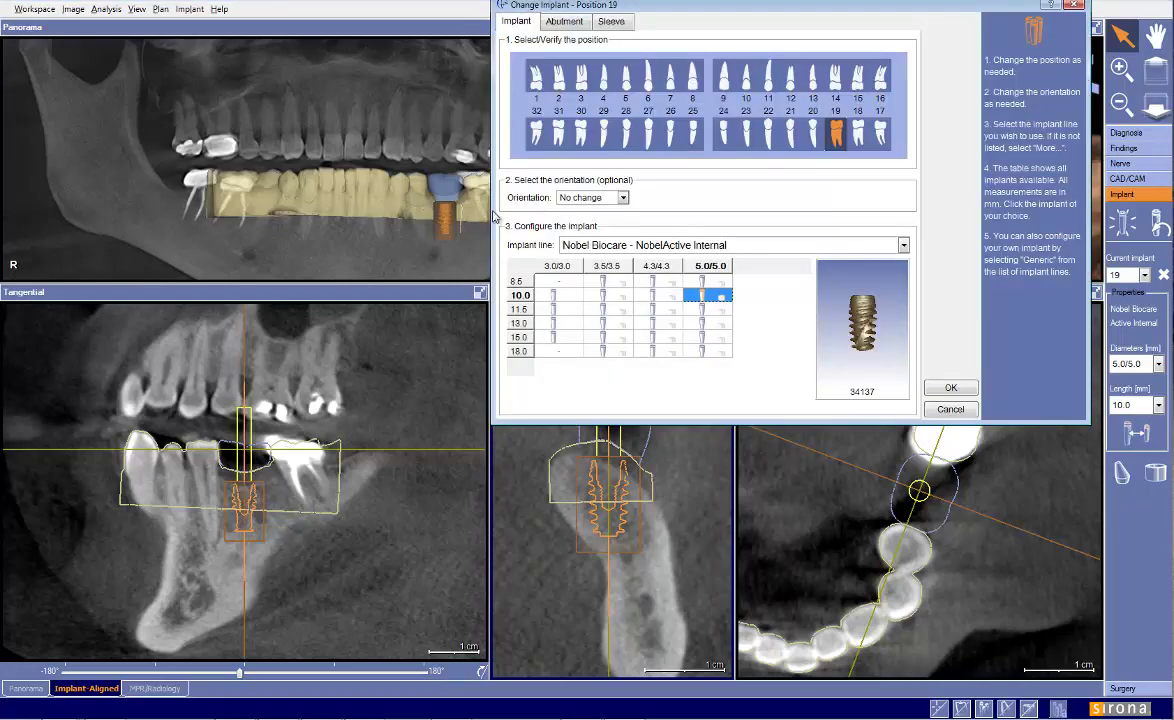
pyautogui.click(575, 245)
pyautogui.scroll(-2, 600, 296)
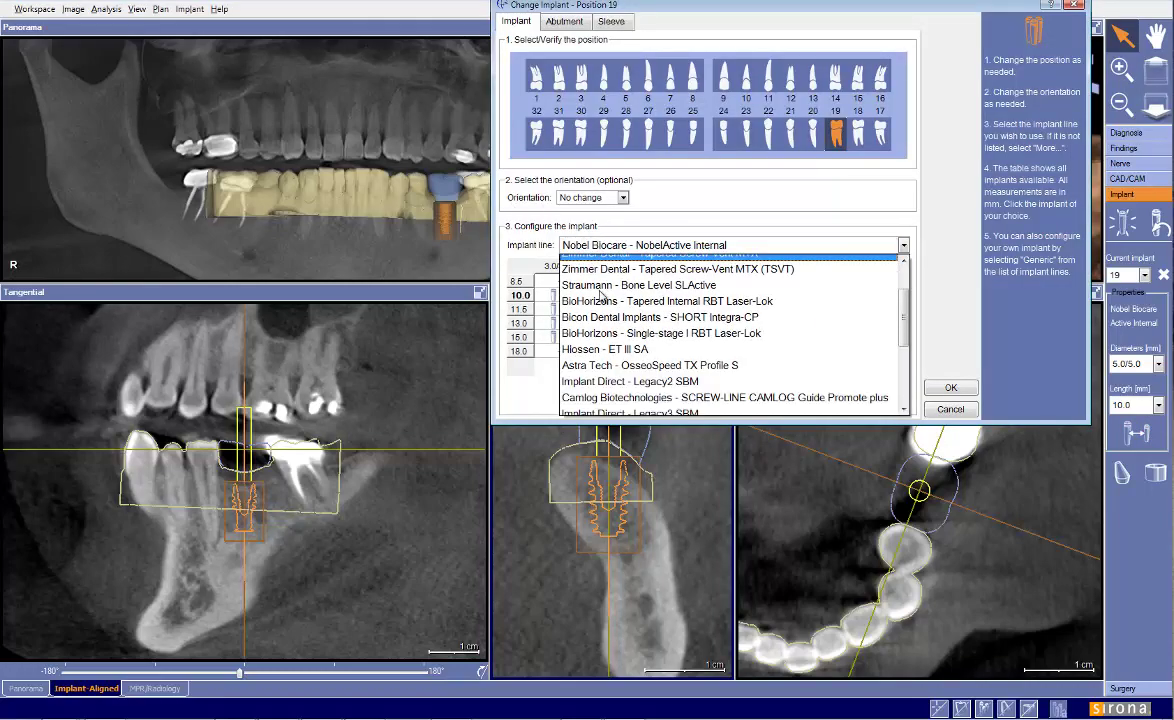
pyautogui.click(600, 323)
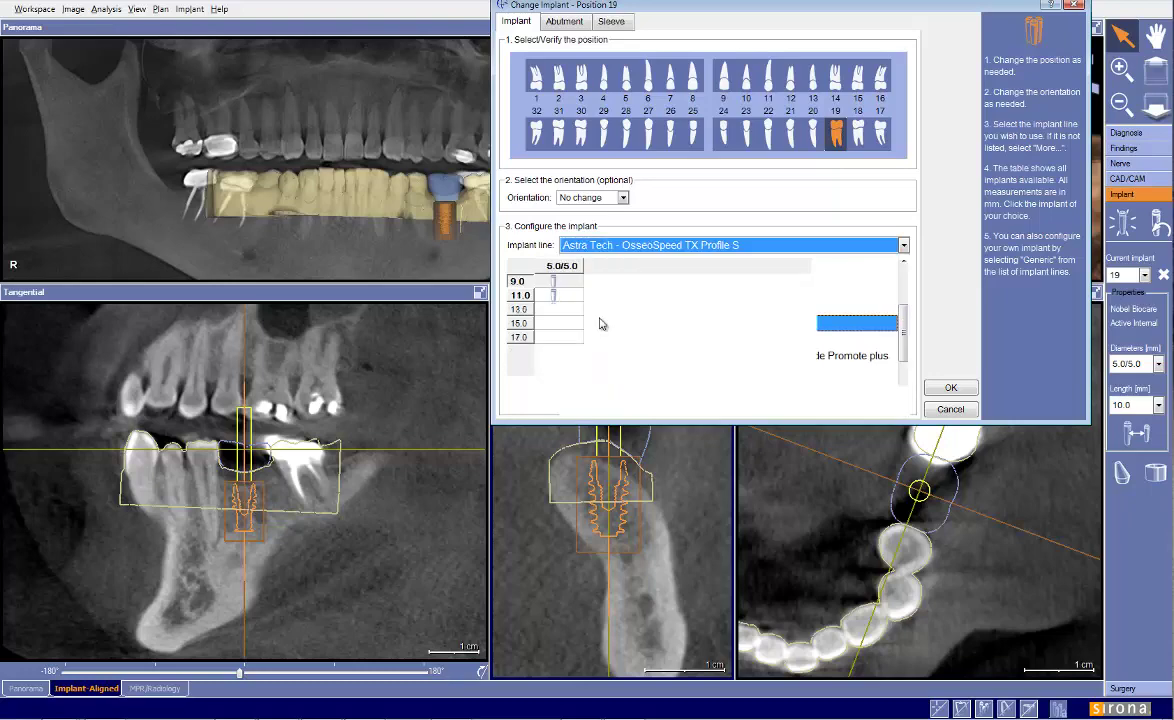
pyautogui.click(566, 296)
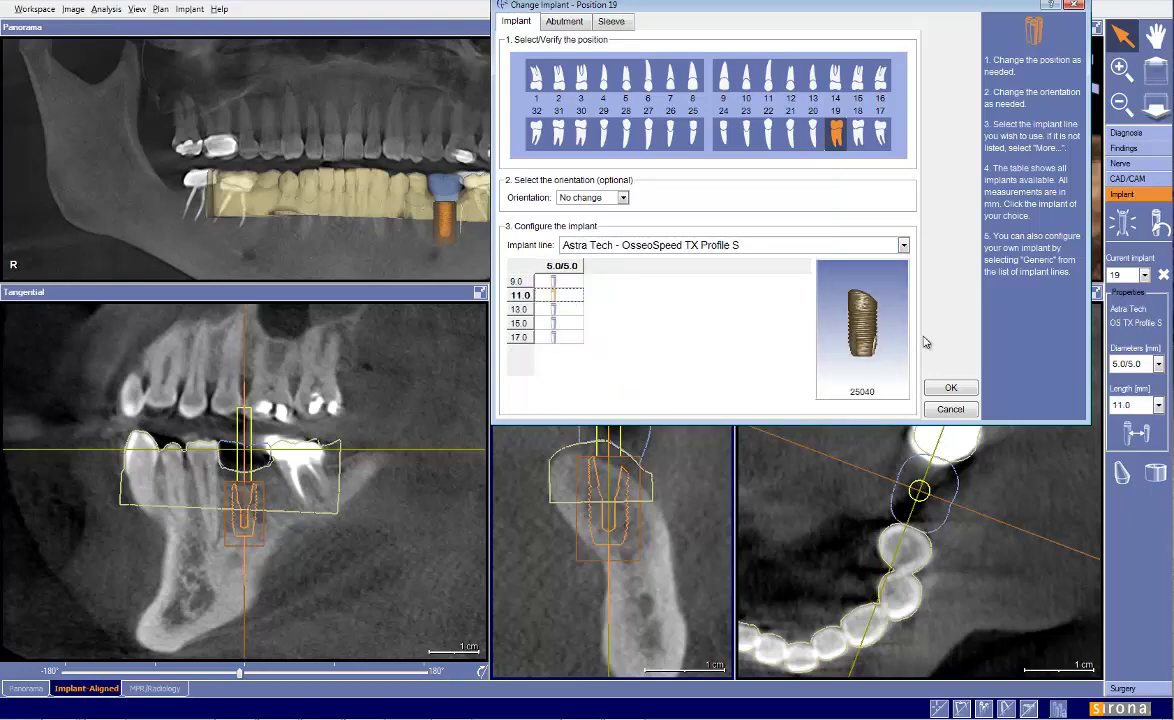
pyautogui.click(950, 388)
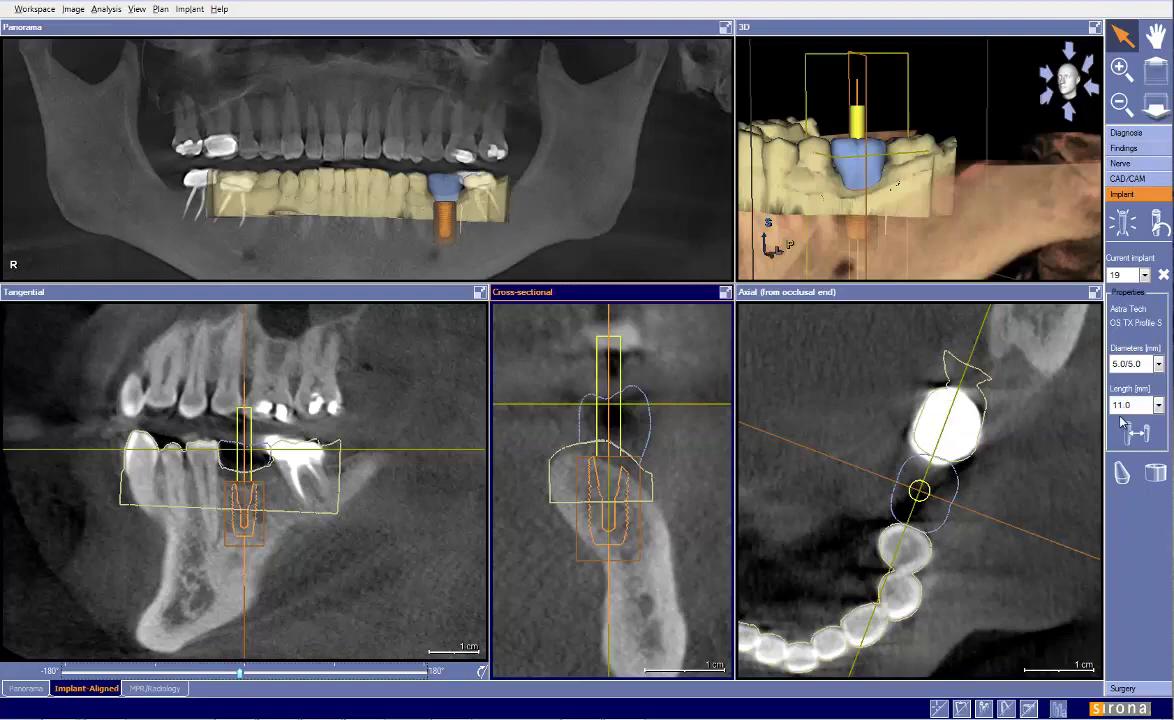
# Step: Shorten the new implant's length to 9.0 mm
pyautogui.hotkey('alt', 'Down')
pyautogui.press('Up')
pyautogui.press('Return')
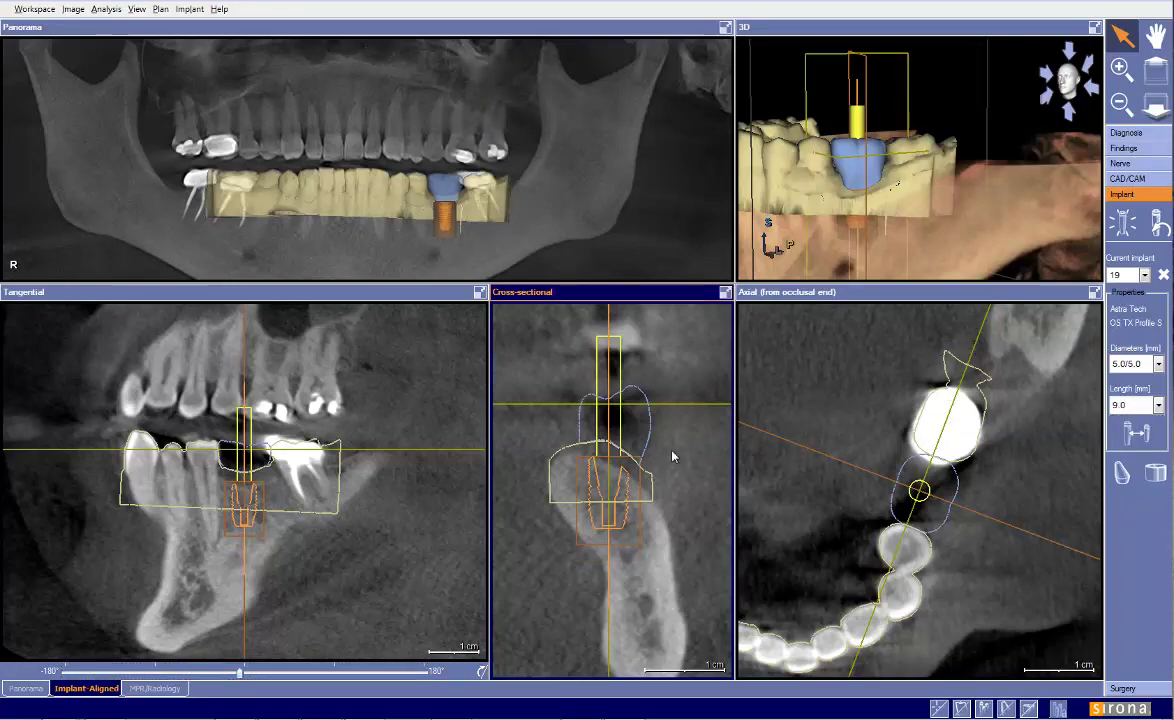
pyautogui.scroll(2, 676, 457)
pyautogui.click(725, 294)
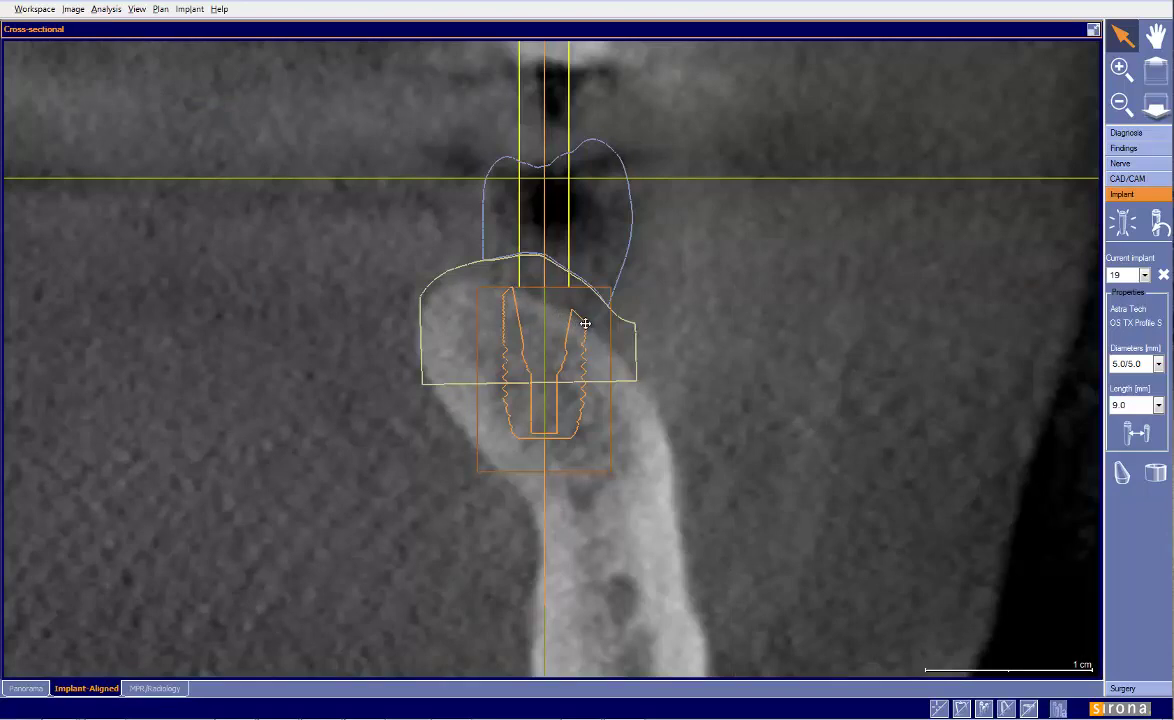
pyautogui.click(1093, 31)
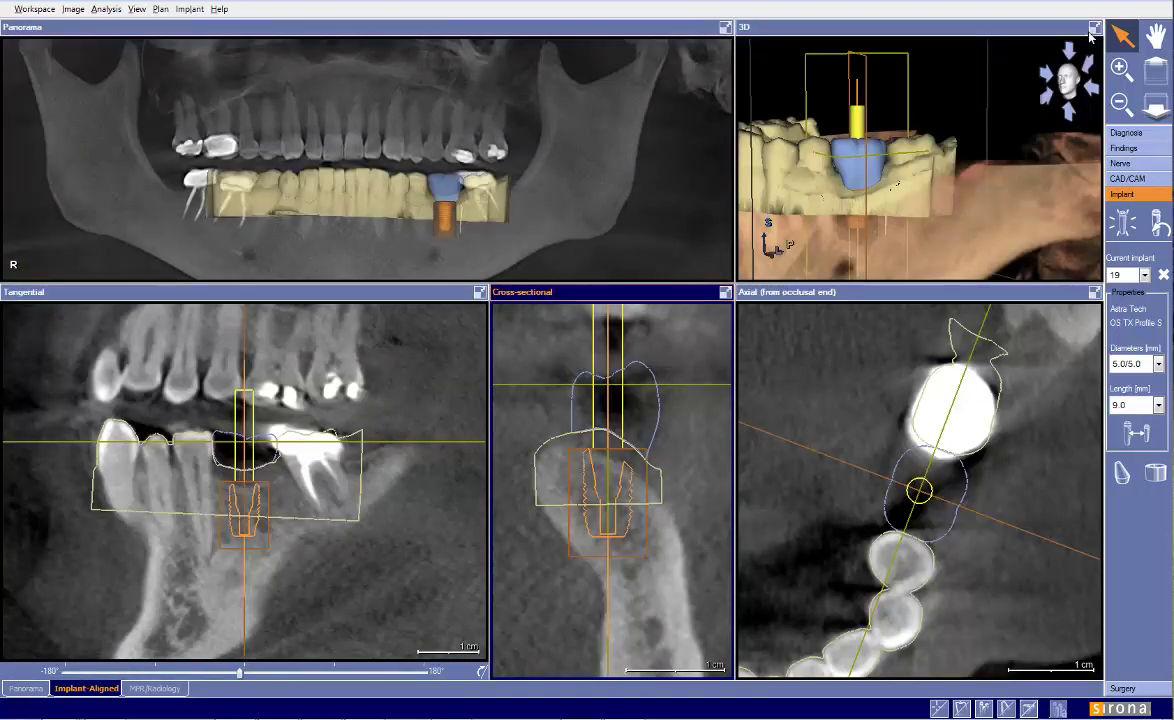